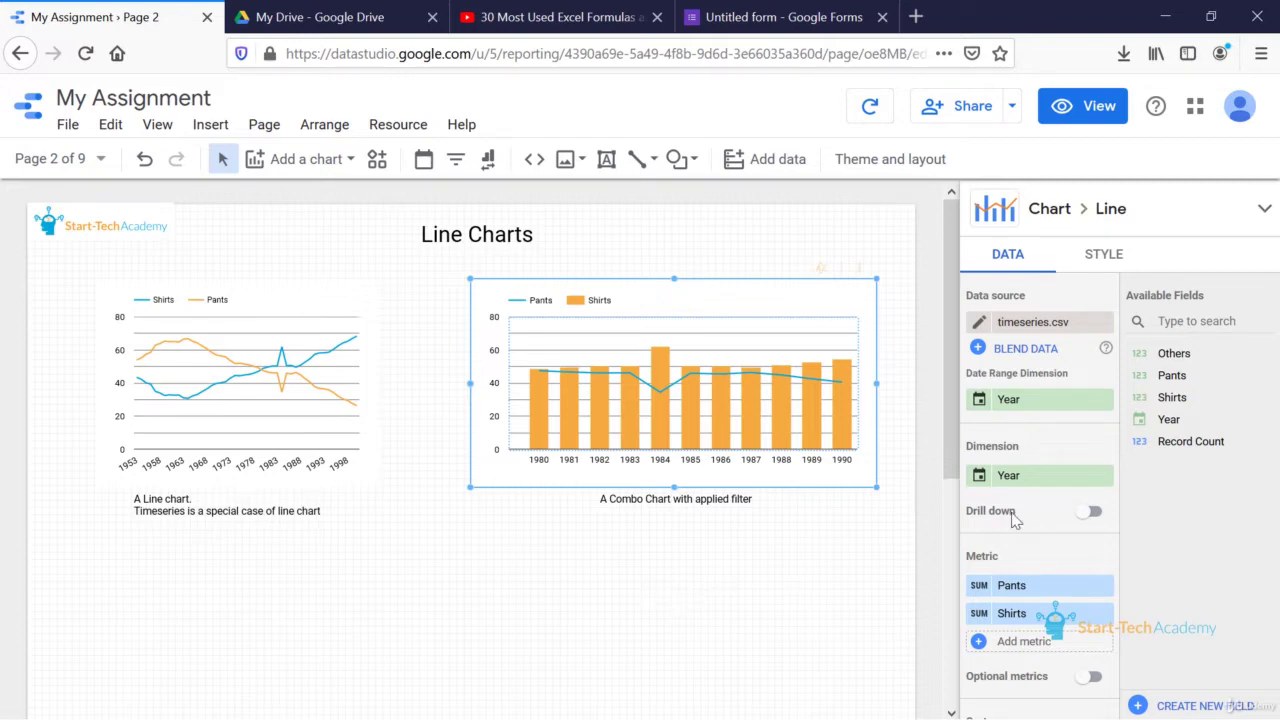
- Go to Page 6, the Pivot Table page, from the report's page list
{"action": "scroll", "coordinate": [1066, 563], "scroll_direction": "down", "scroll_amount": 5}
{"action": "scroll", "coordinate": [1050, 530], "scroll_direction": "down", "scroll_amount": 3}
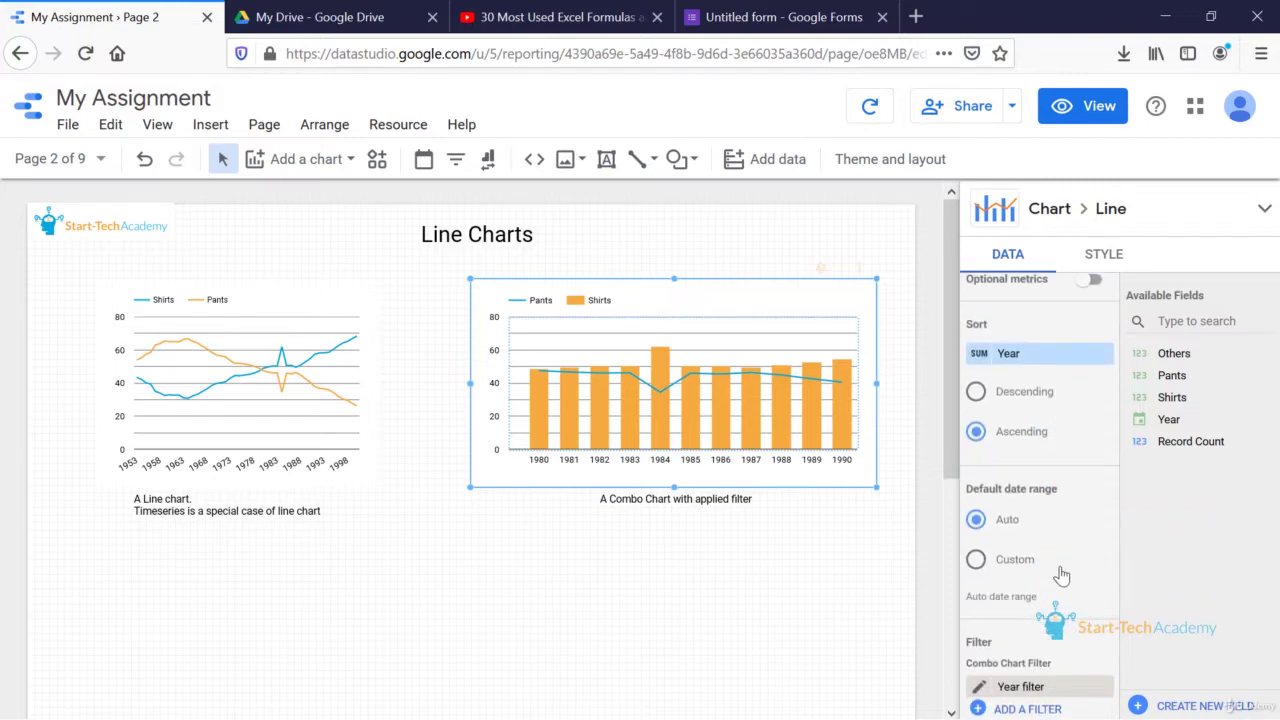
{"action": "scroll", "coordinate": [1030, 500], "scroll_direction": "down", "scroll_amount": 4}
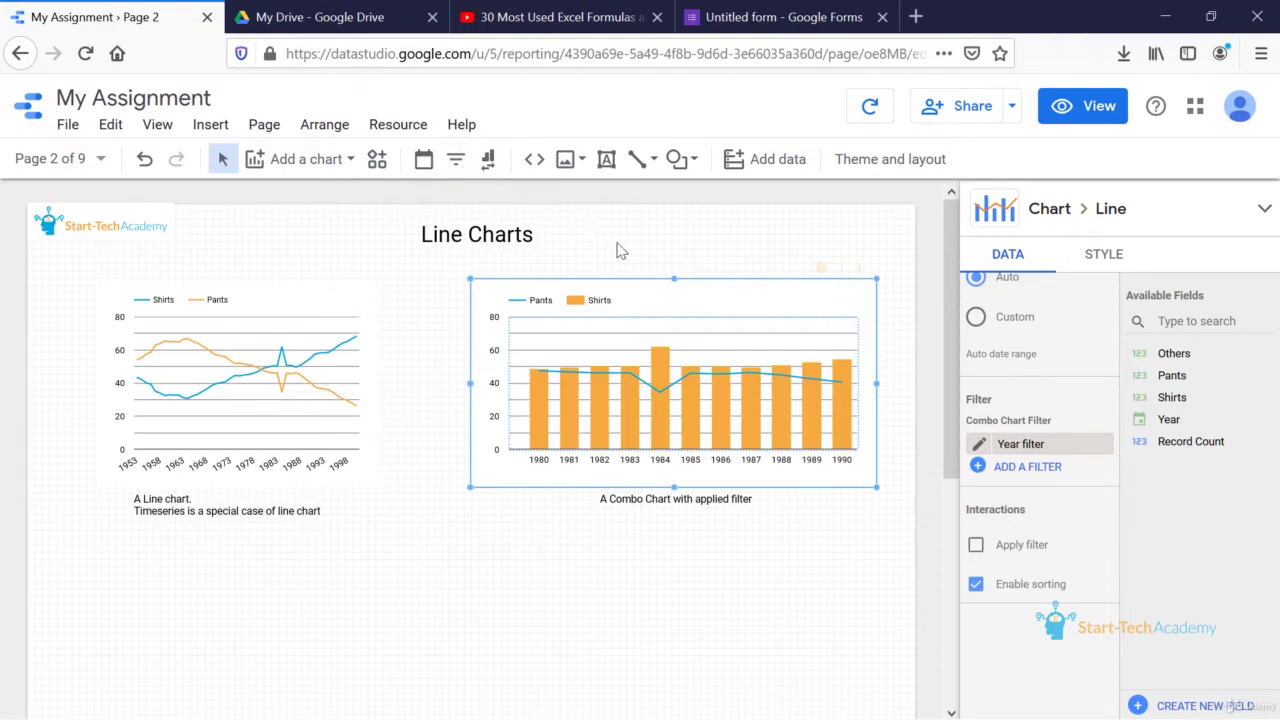
{"action": "left_click", "coordinate": [58, 158]}
{"action": "left_click", "coordinate": [143, 455]}
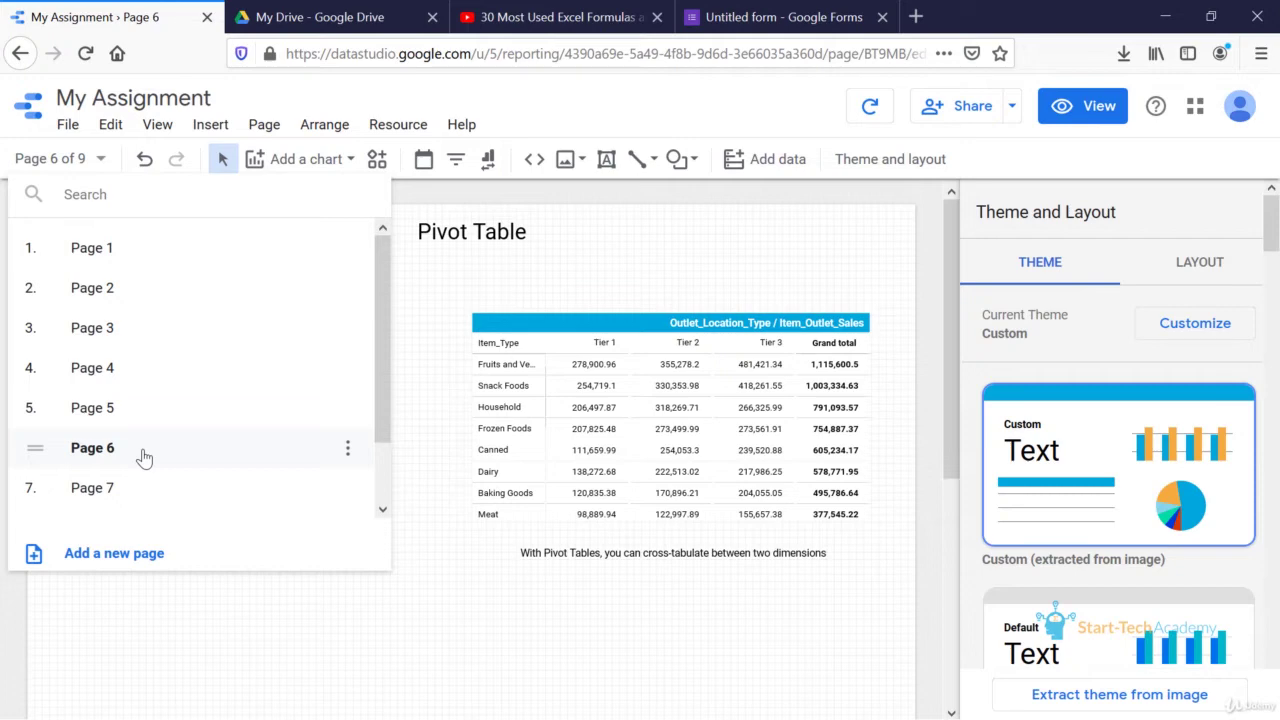
{"action": "left_click", "coordinate": [578, 270]}
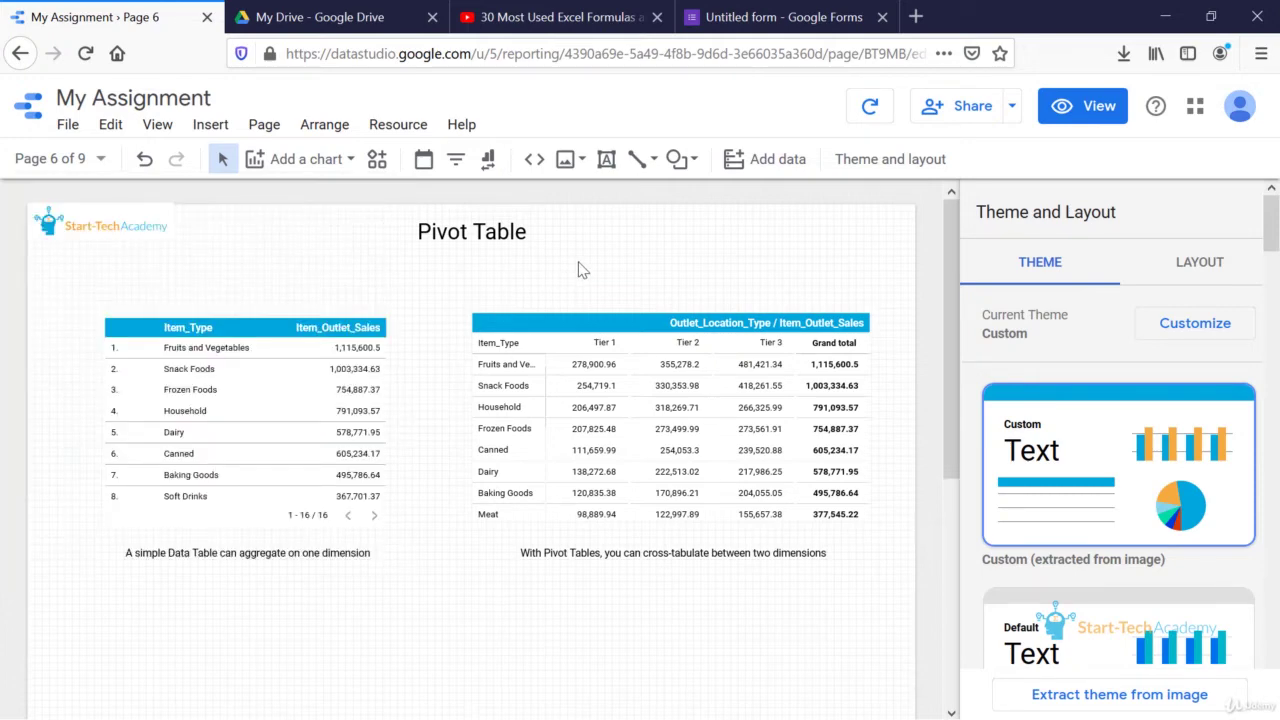
- Drop a new filter control onto the canvas to the right of the Pivot Table title
{"action": "left_click", "coordinate": [457, 170]}
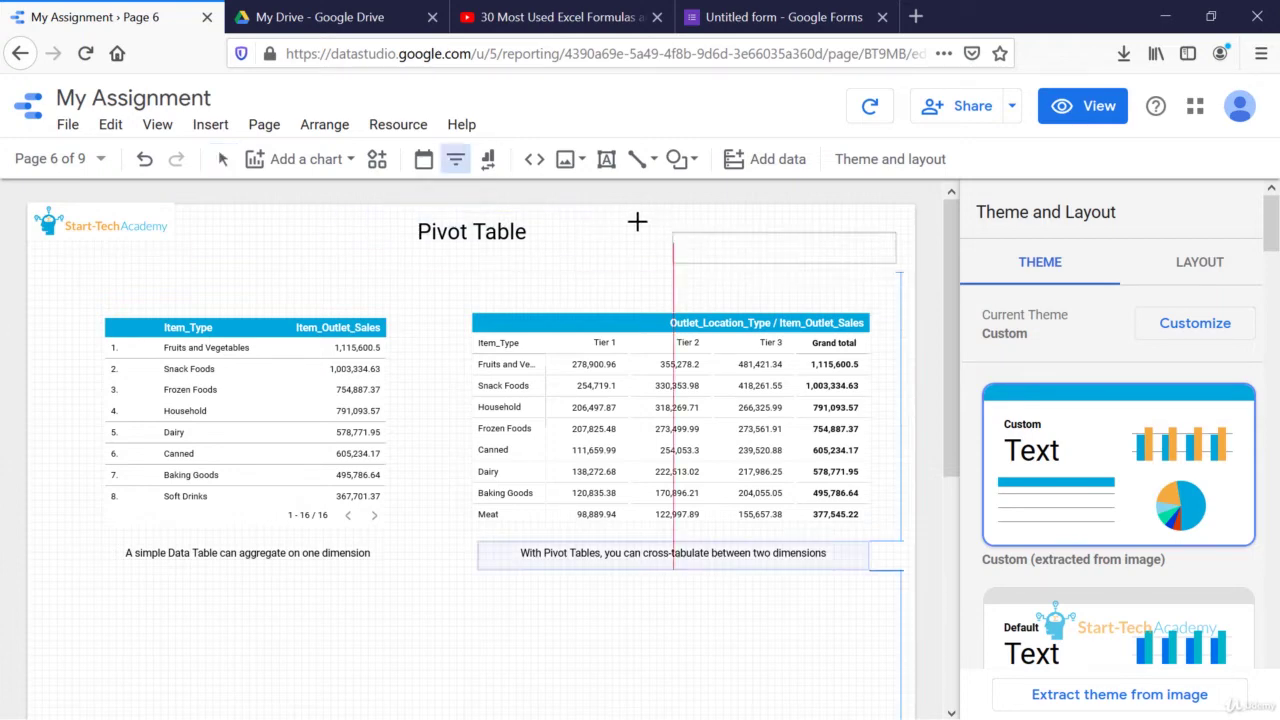
{"action": "left_click", "coordinate": [625, 225]}
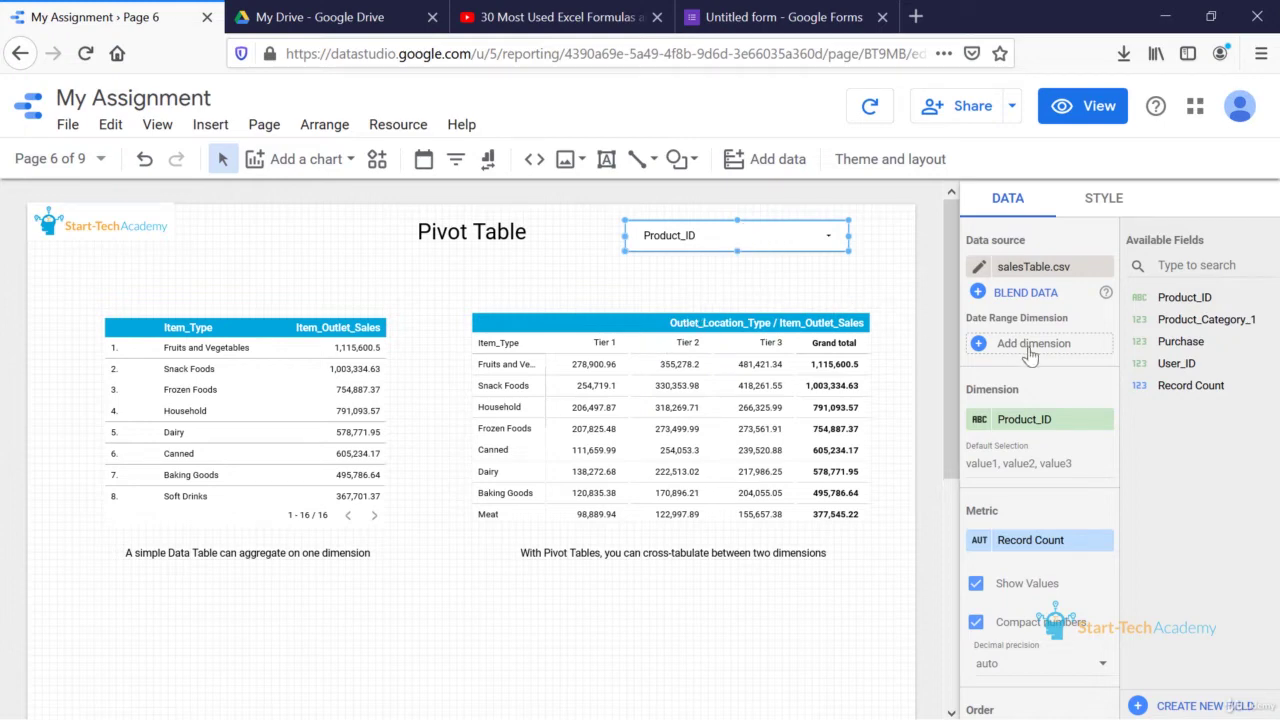
{"action": "mouse_move", "coordinate": [980, 267]}
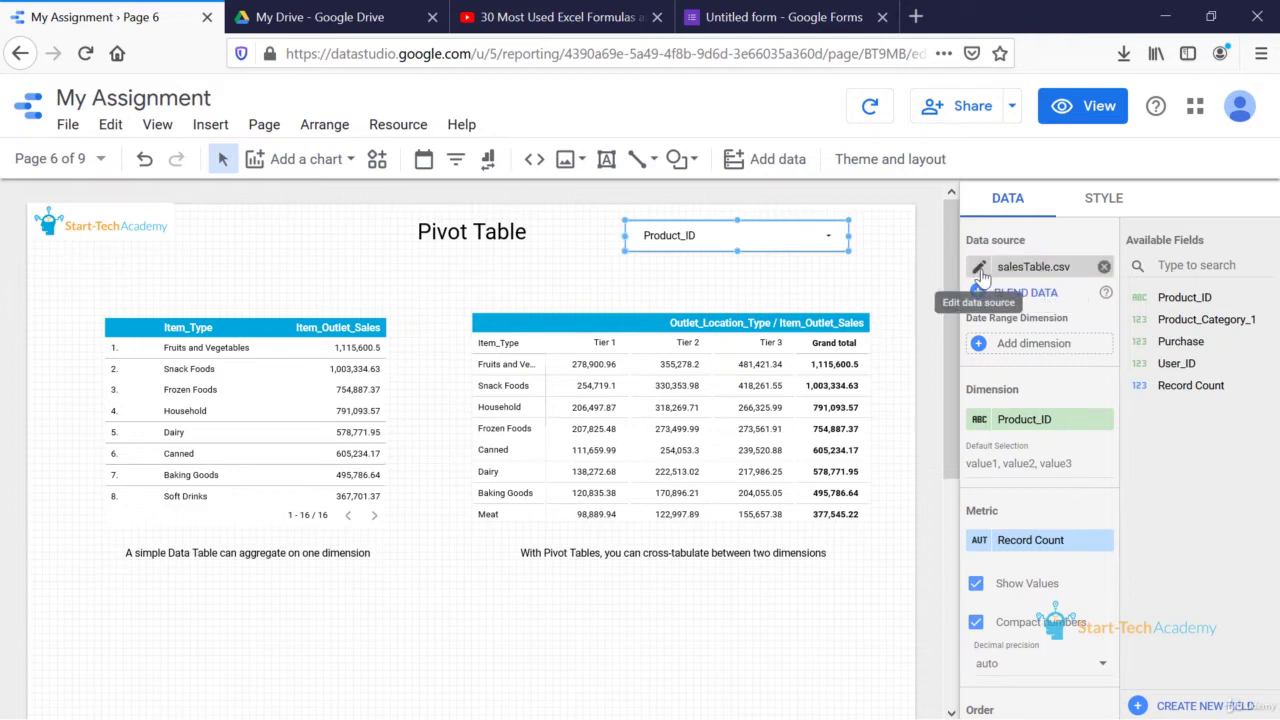
- Point the filter control at PivotTable.csv and set its dimension to Outlet_Type
{"action": "left_click", "coordinate": [1038, 270]}
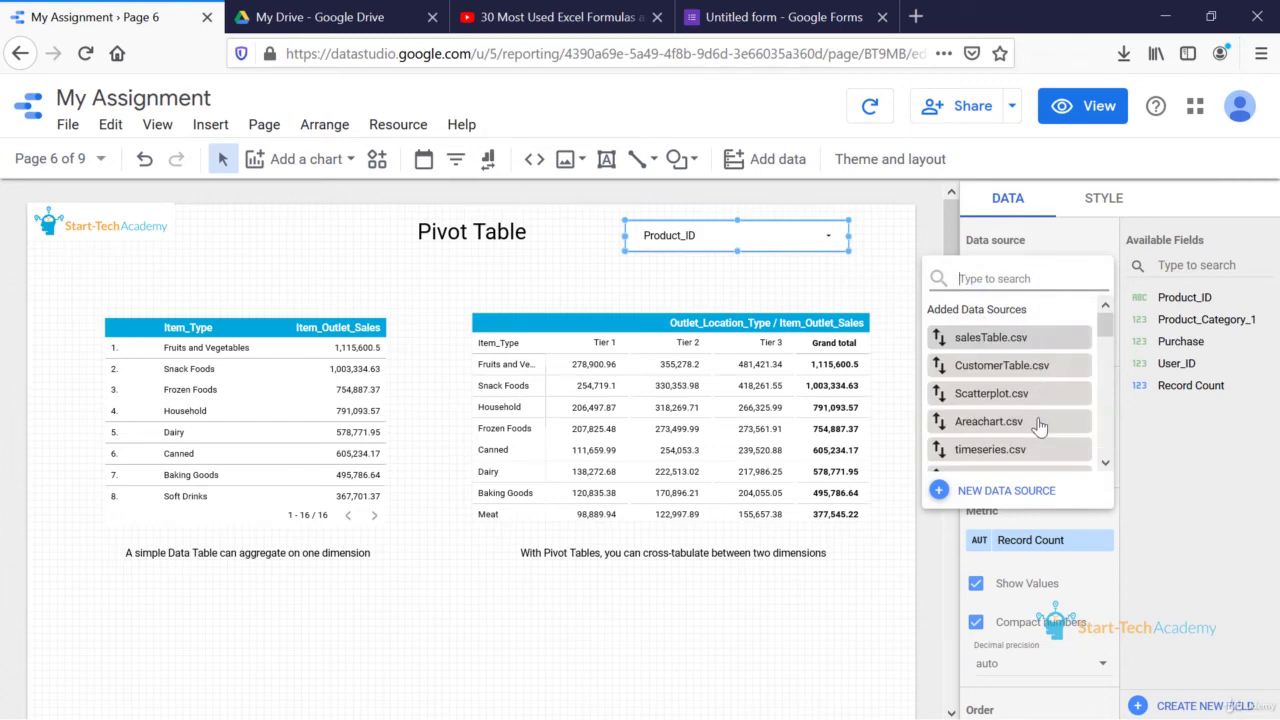
{"action": "scroll", "coordinate": [1040, 415], "scroll_direction": "down", "scroll_amount": 3}
{"action": "left_click", "coordinate": [990, 345]}
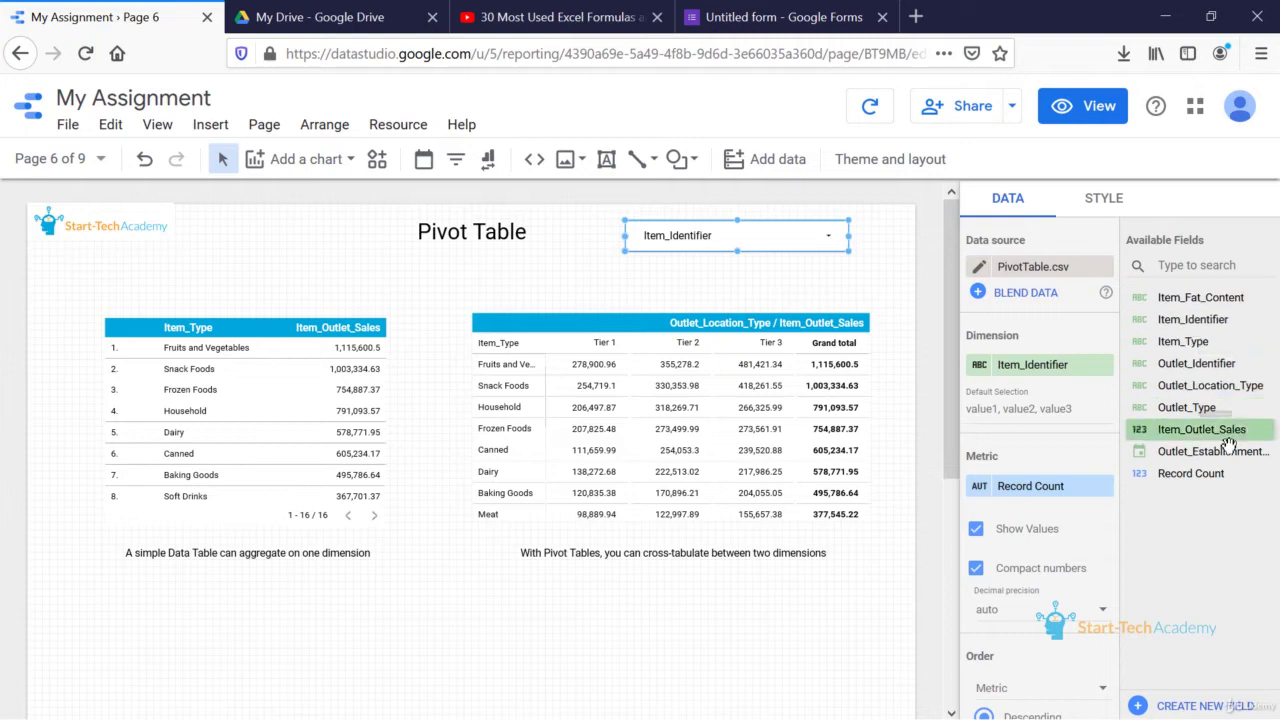
{"action": "left_click", "coordinate": [1043, 380]}
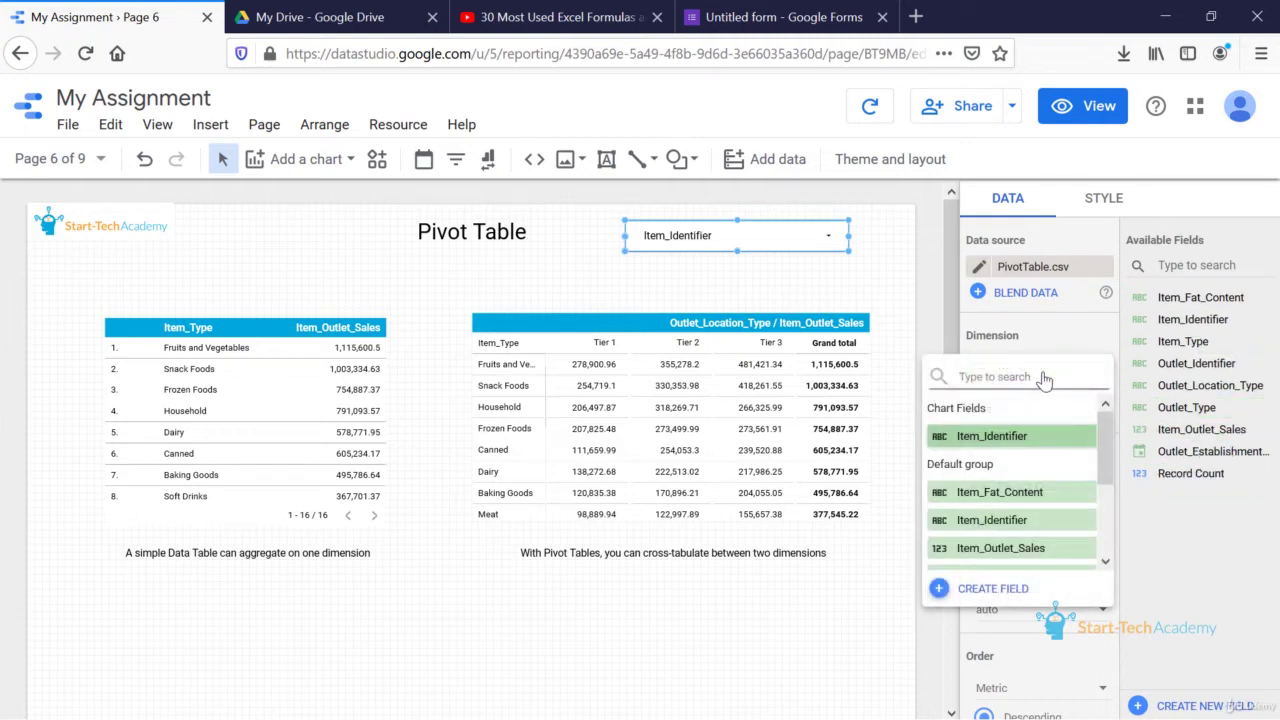
{"action": "scroll", "coordinate": [1025, 513], "scroll_direction": "down", "scroll_amount": 1}
{"action": "scroll", "coordinate": [1025, 513], "scroll_direction": "down", "scroll_amount": 1}
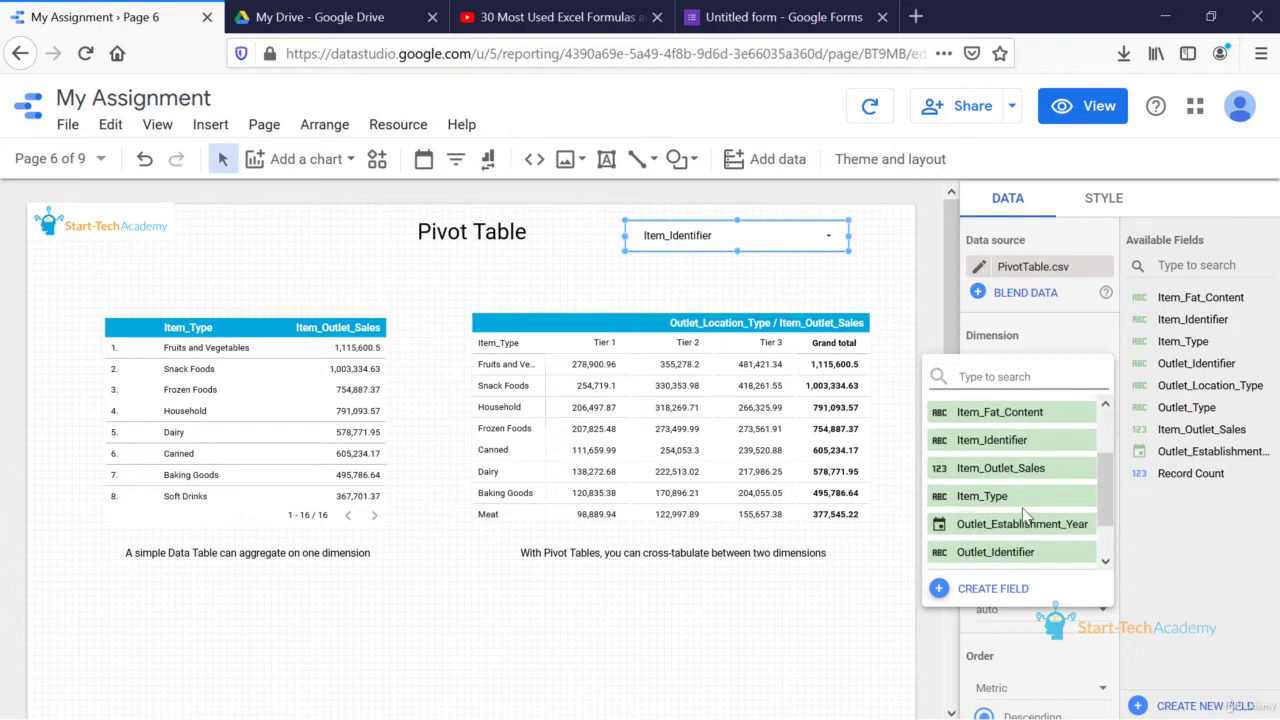
{"action": "scroll", "coordinate": [1025, 545], "scroll_direction": "down", "scroll_amount": 1}
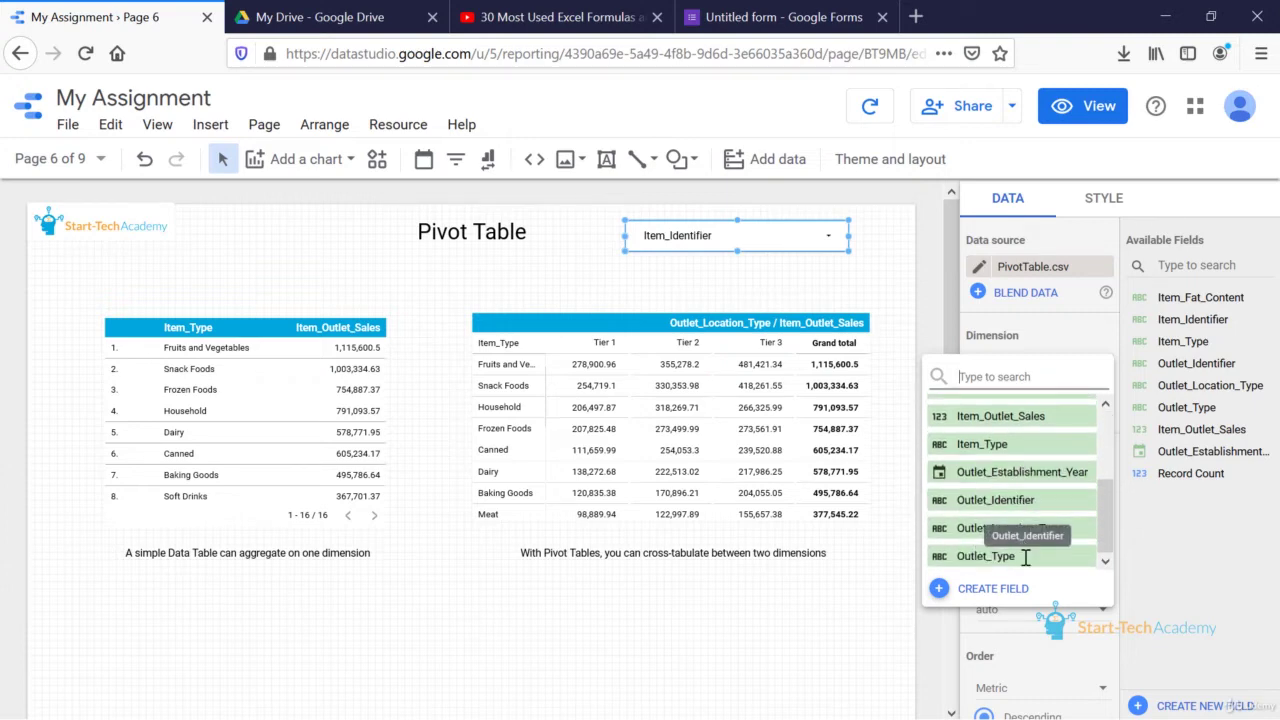
{"action": "left_click", "coordinate": [1025, 556]}
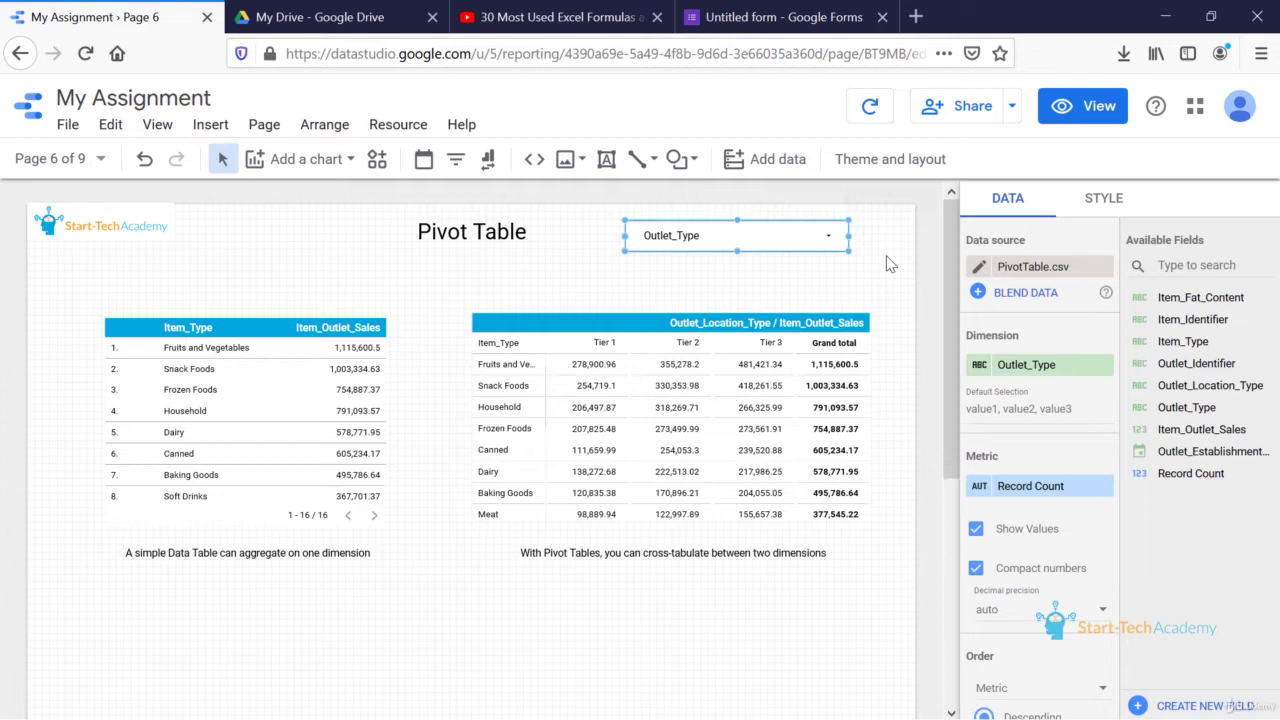
- Preview the report and filter Outlet_Type to Supermarket Type3 only
{"action": "left_click", "coordinate": [1066, 128]}
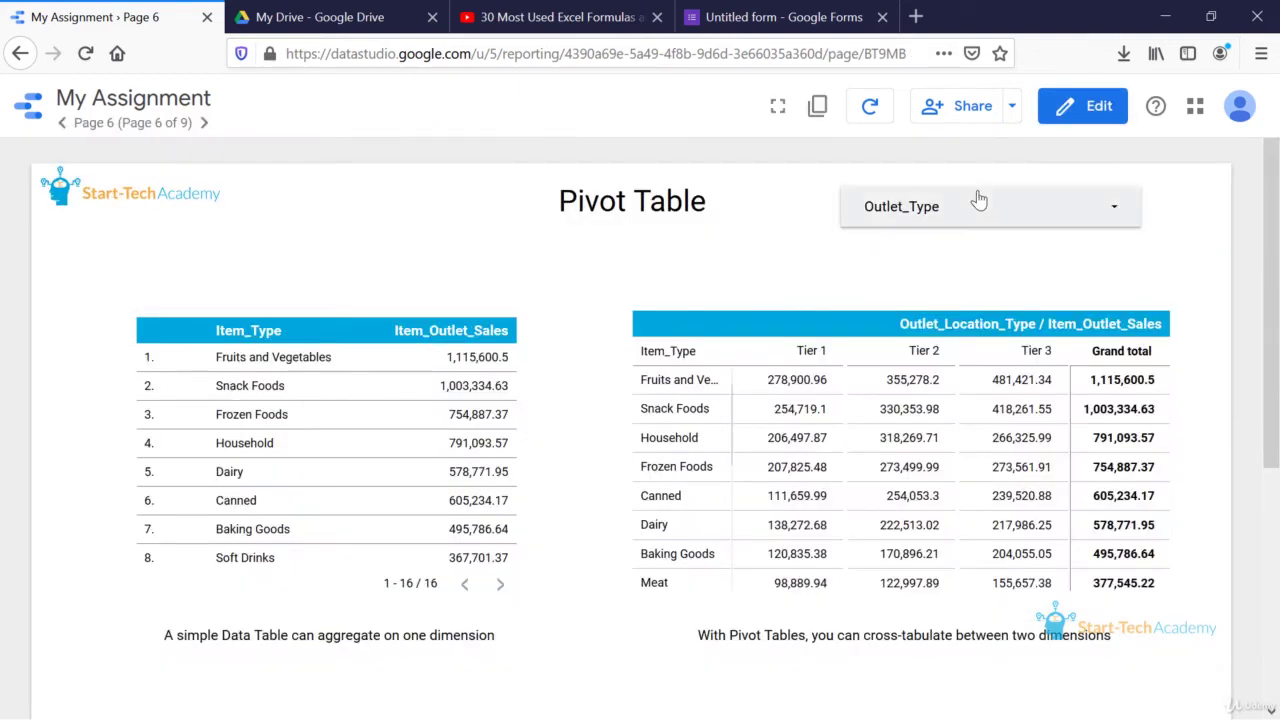
{"action": "left_click", "coordinate": [991, 208]}
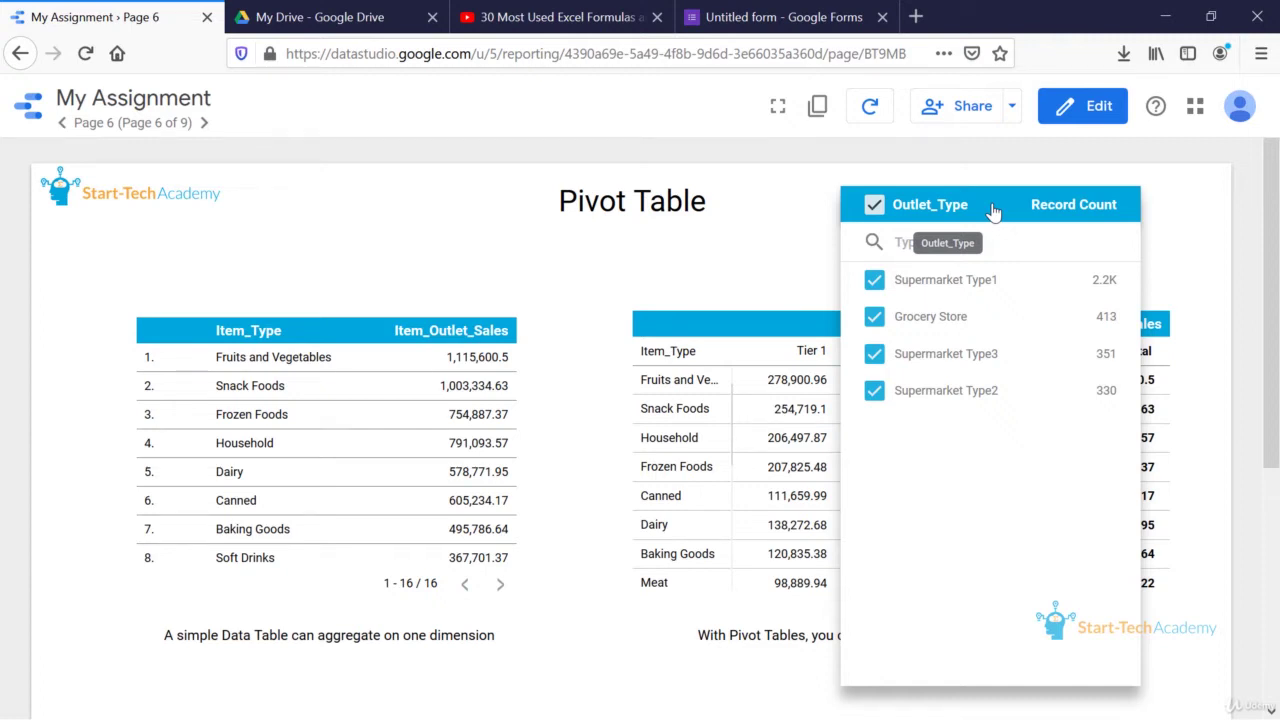
{"action": "mouse_move", "coordinate": [990, 354]}
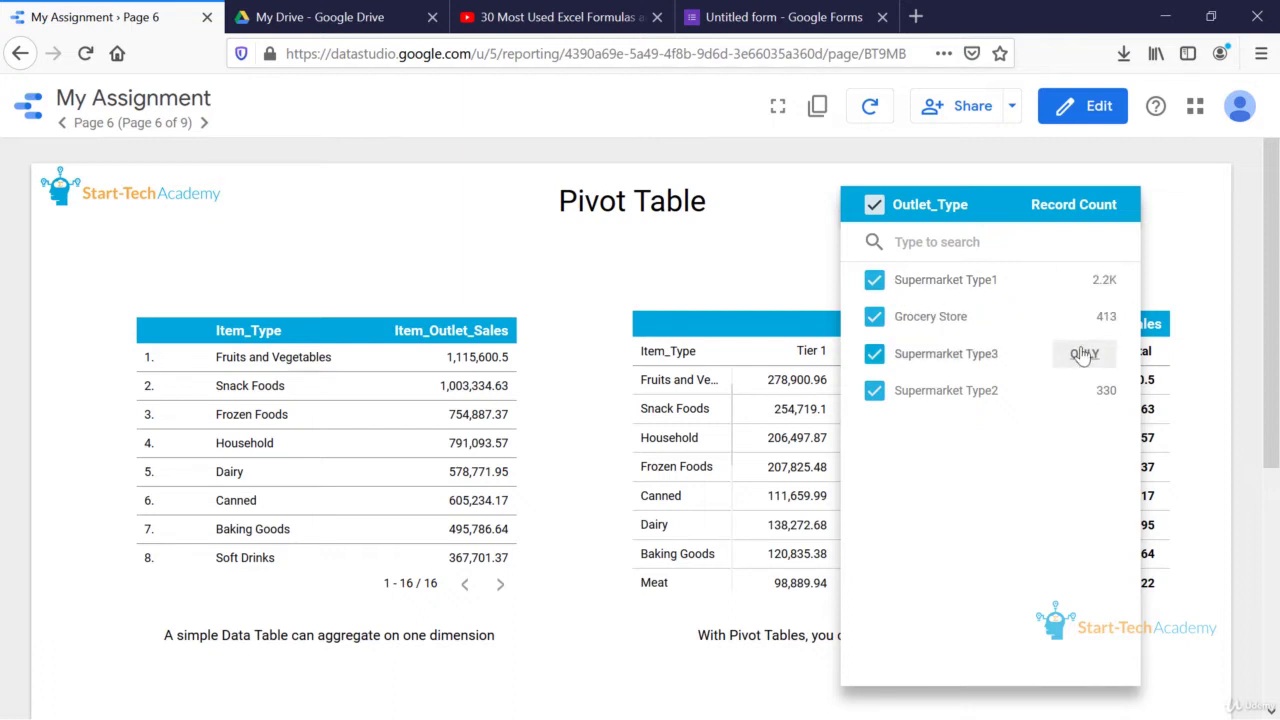
{"action": "left_click", "coordinate": [1088, 357]}
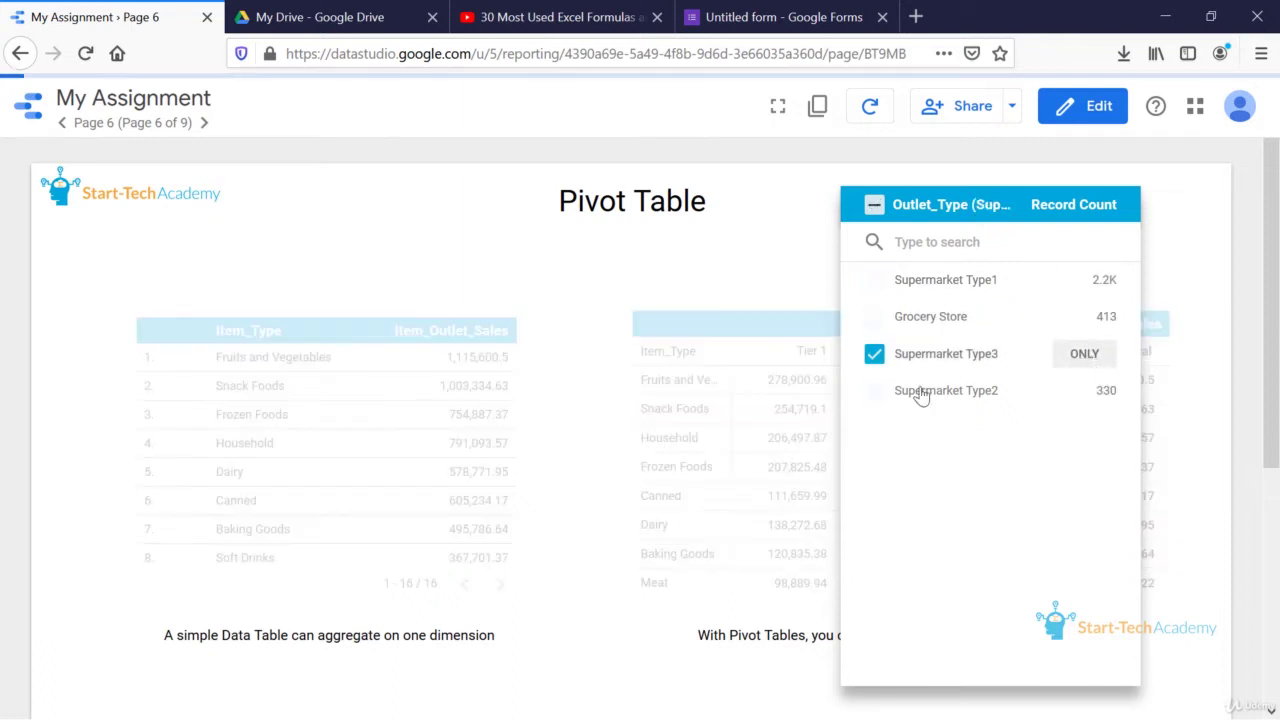
{"action": "left_click", "coordinate": [572, 334]}
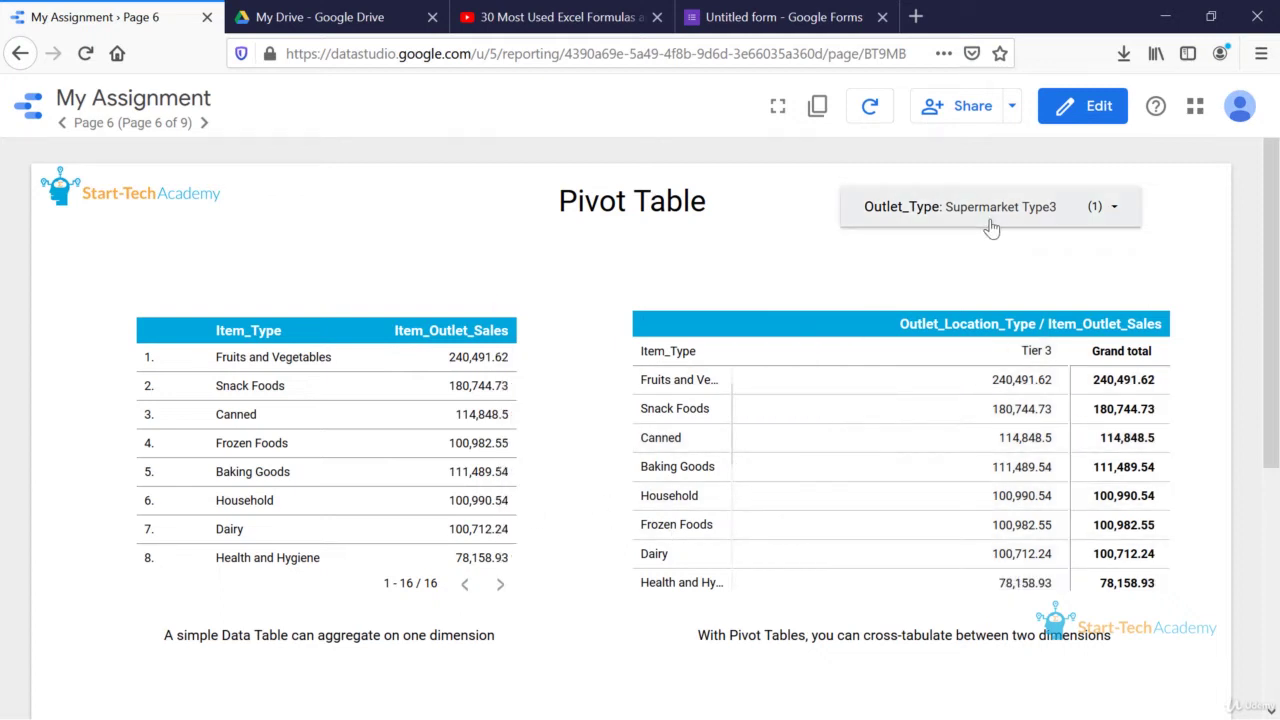
{"action": "mouse_move", "coordinate": [326, 445]}
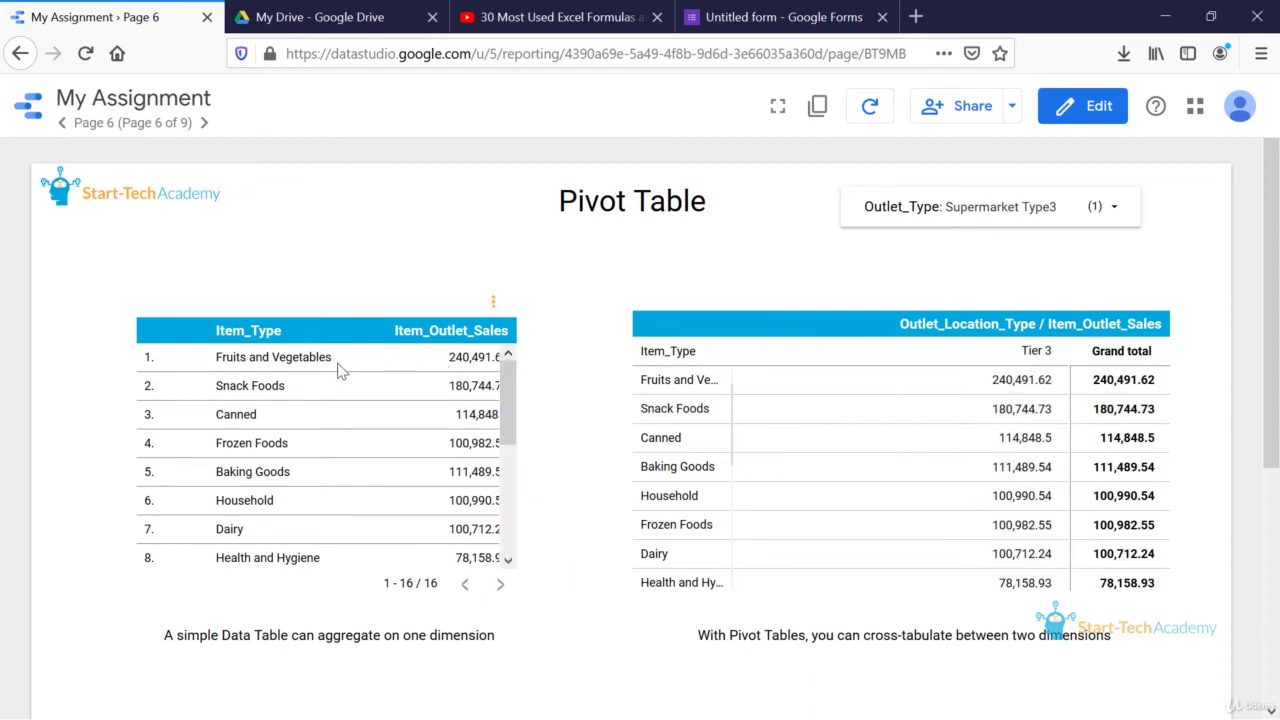
- Re-include Supermarket Type1, Grocery Store and Supermarket Type2 so all outlet types are selected
{"action": "mouse_move", "coordinate": [466, 376]}
{"action": "left_click", "coordinate": [964, 230]}
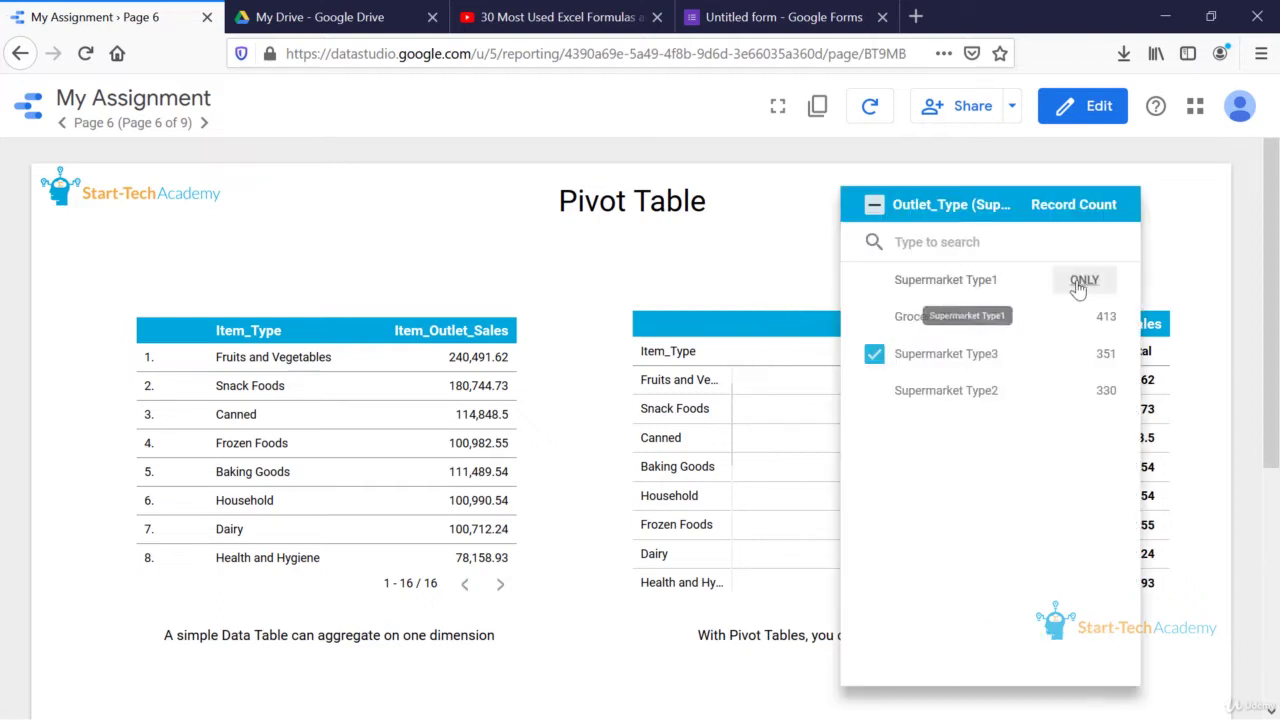
{"action": "left_click", "coordinate": [874, 280]}
{"action": "left_click", "coordinate": [874, 316]}
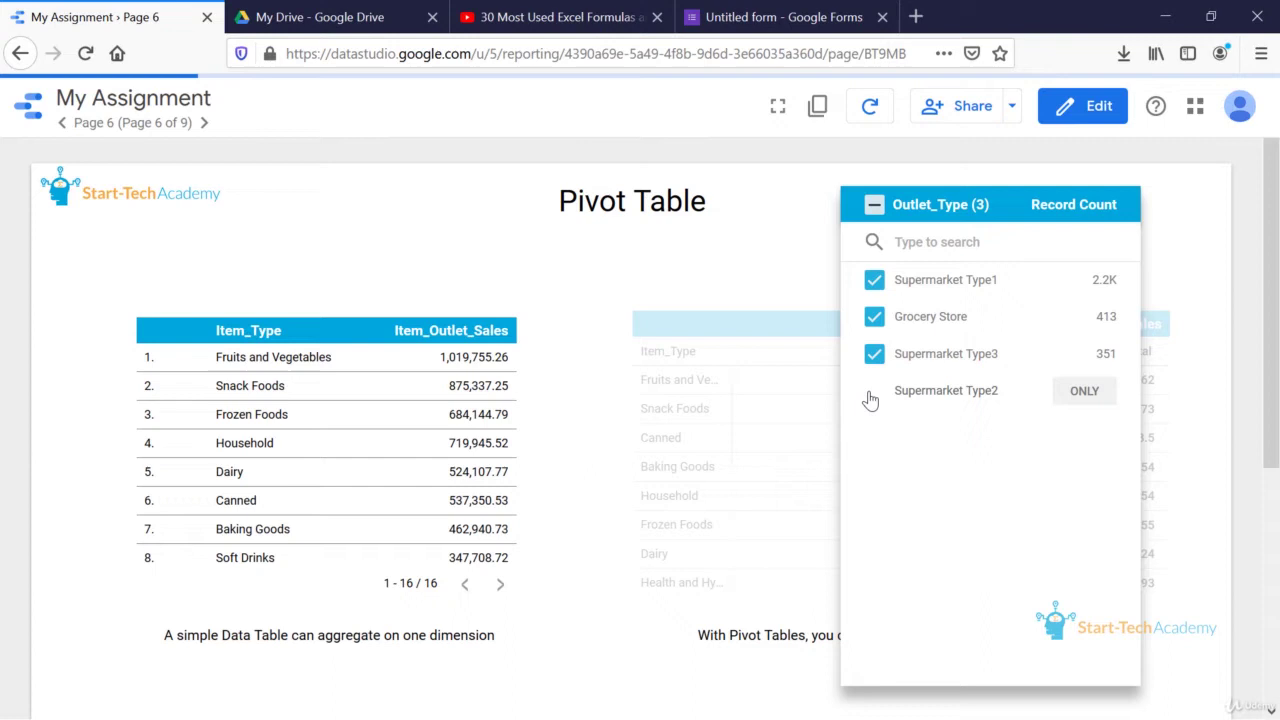
{"action": "left_click", "coordinate": [874, 390]}
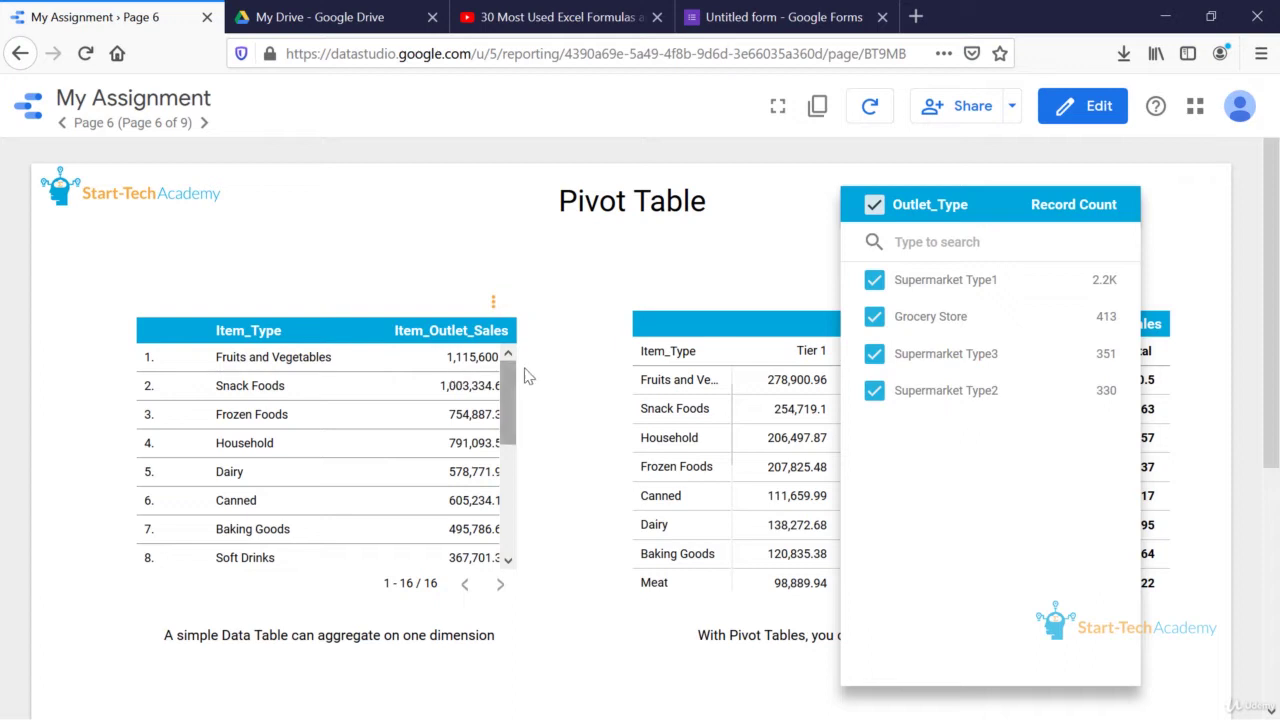
{"action": "mouse_move", "coordinate": [1145, 295]}
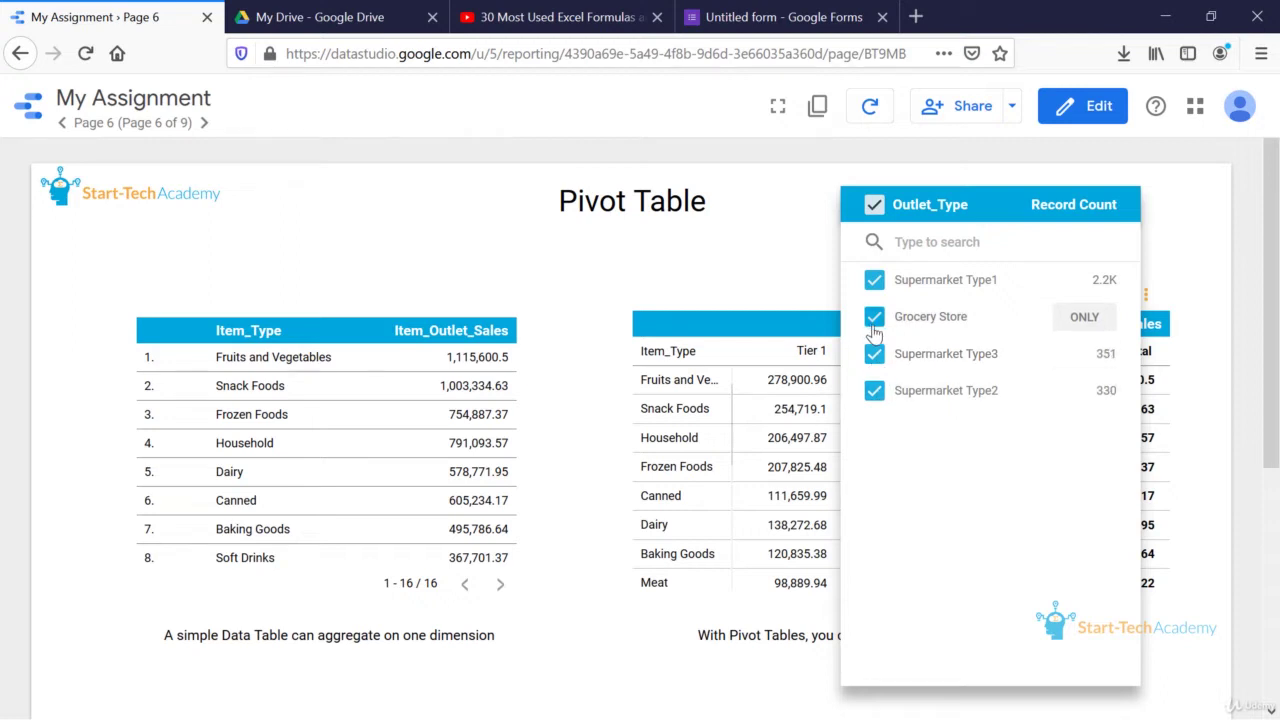
- Uncheck Grocery Store and Supermarket Type1, leaving Supermarket Type3 and Type2 selected
{"action": "left_click", "coordinate": [874, 318]}
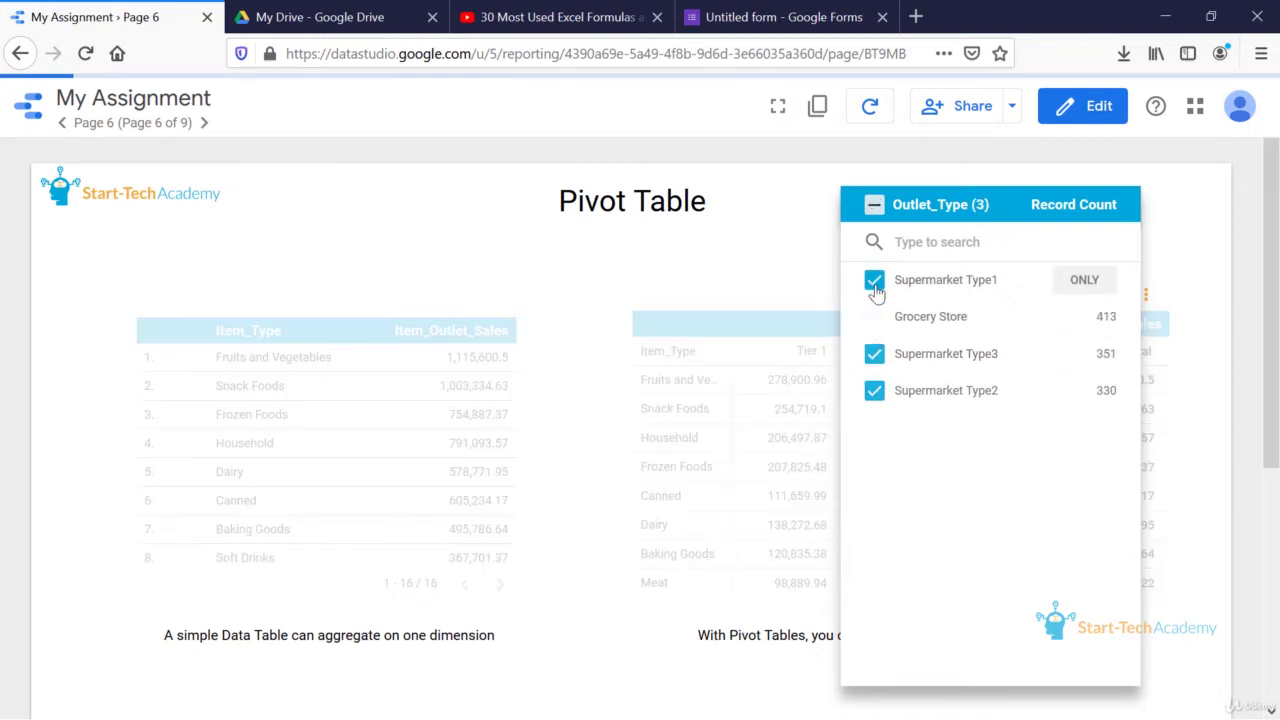
{"action": "left_click", "coordinate": [874, 281]}
{"action": "left_click", "coordinate": [1201, 318]}
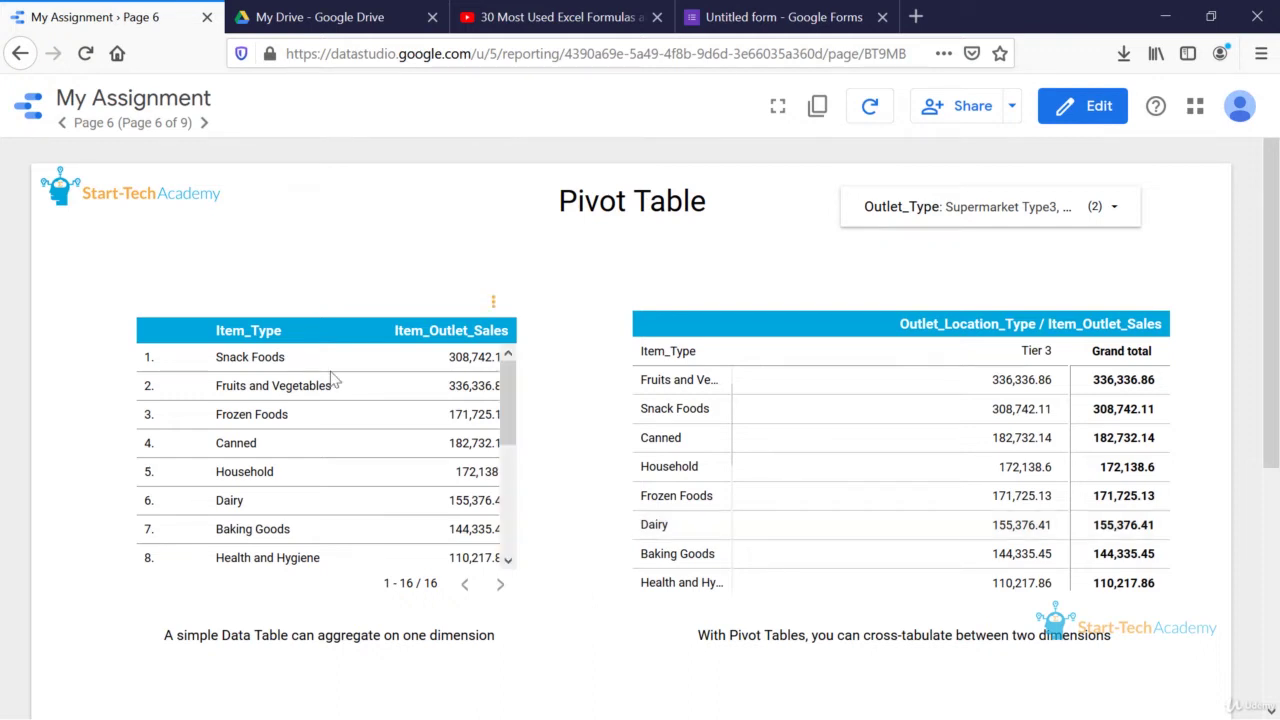
{"action": "left_click", "coordinate": [986, 207]}
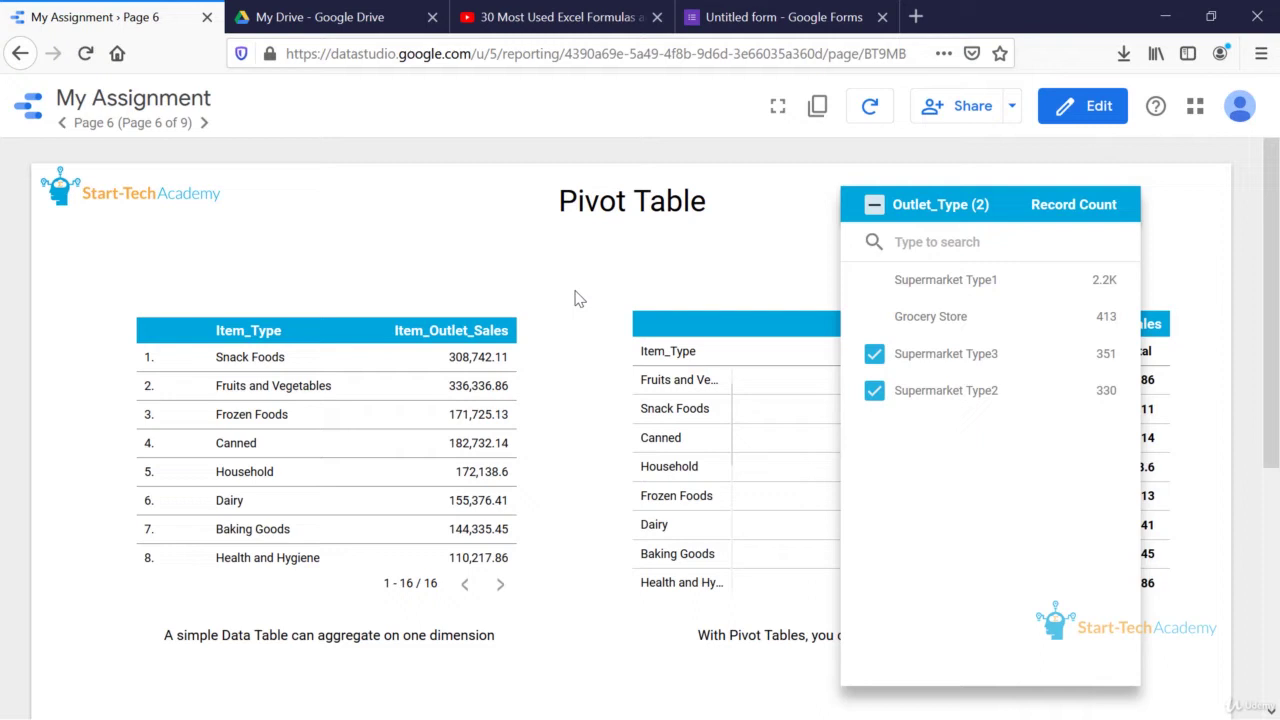
{"action": "left_click", "coordinate": [644, 271]}
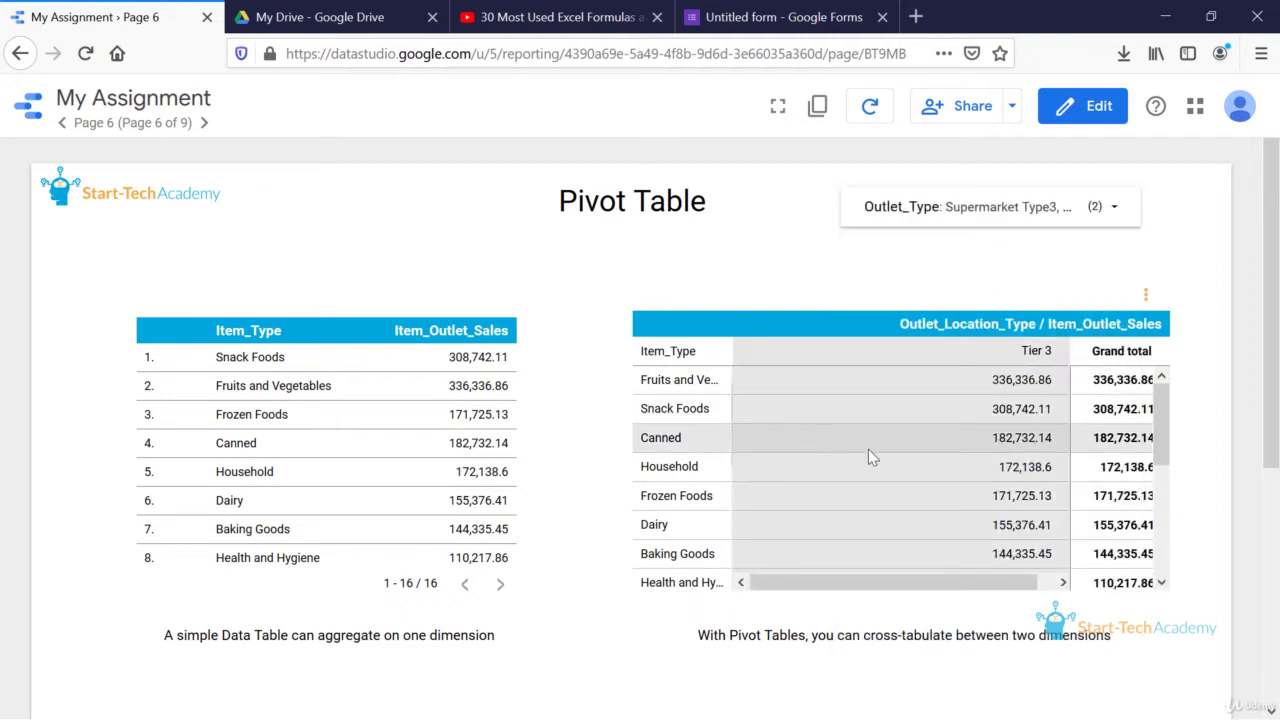
{"action": "mouse_move", "coordinate": [700, 553]}
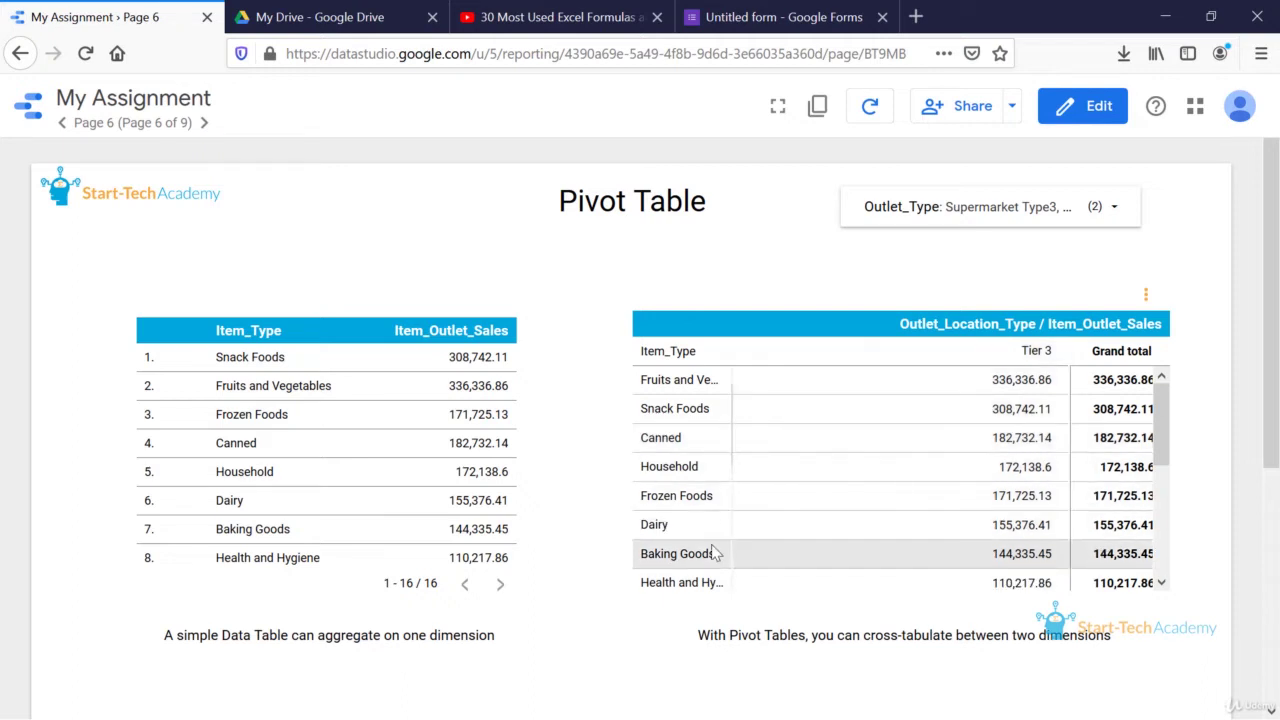
- Scroll down and back up to compare the simple table with the pivot table
{"action": "scroll", "coordinate": [605, 580], "scroll_direction": "down", "scroll_amount": 3}
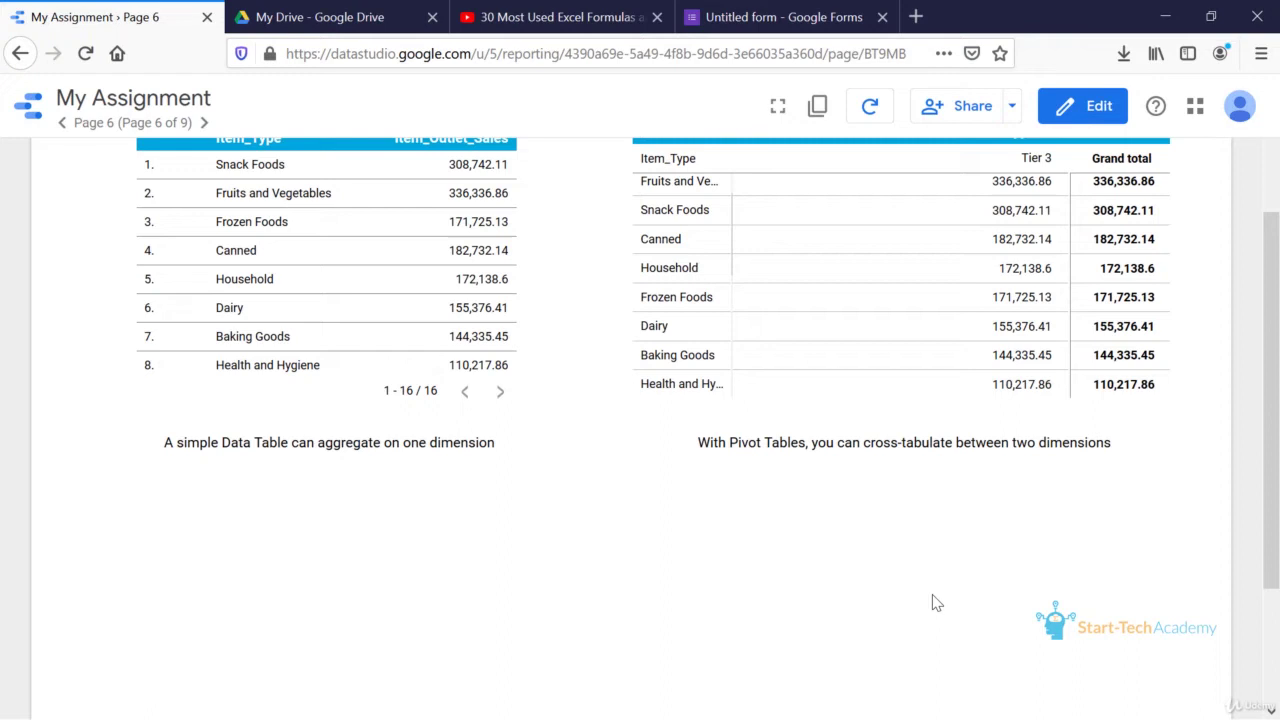
{"action": "scroll", "coordinate": [936, 598], "scroll_direction": "up", "scroll_amount": 2}
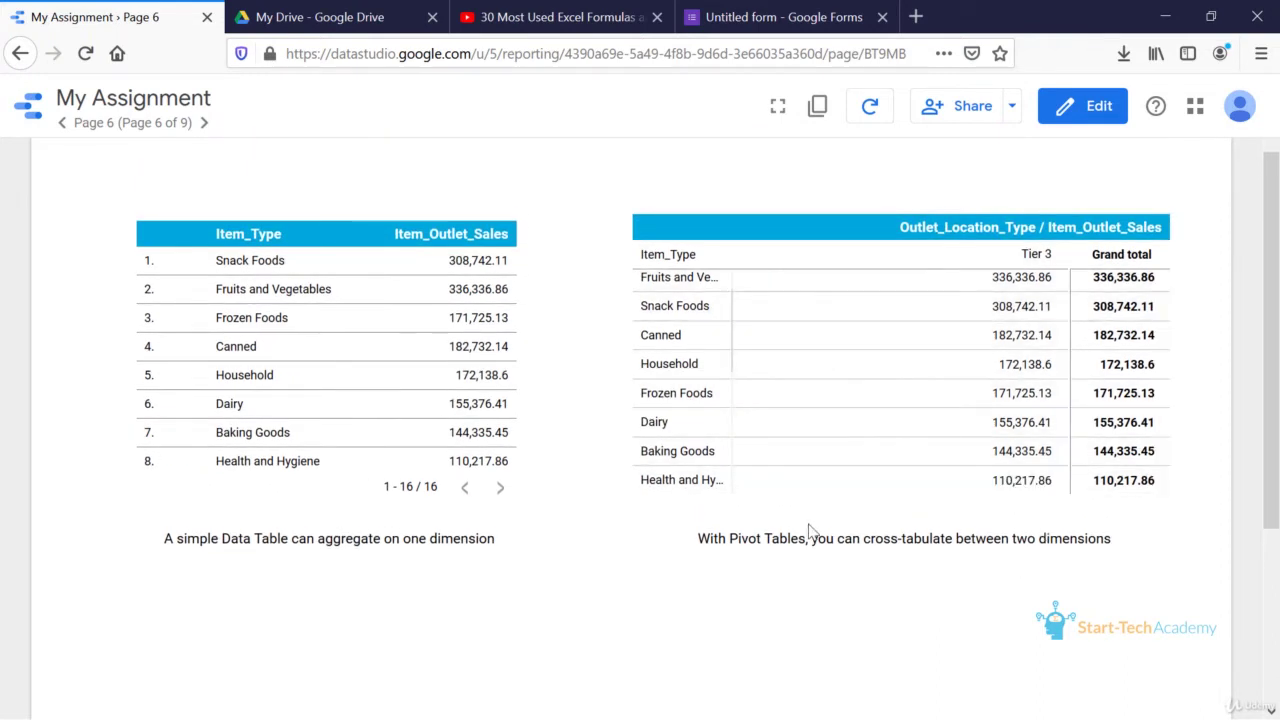
{"action": "scroll", "coordinate": [660, 245], "scroll_direction": "up", "scroll_amount": 2}
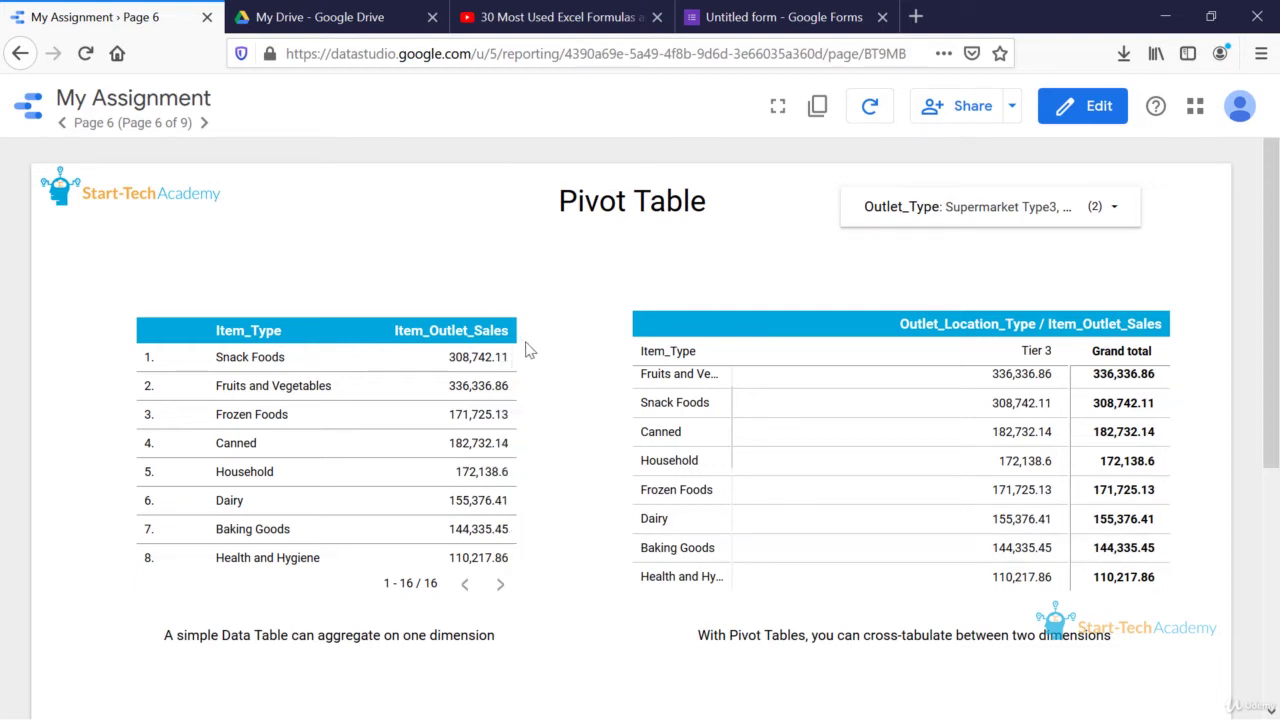
- Return to edit mode and make the Outlet_Type filter report-level from its context menu
{"action": "left_click", "coordinate": [1078, 113]}
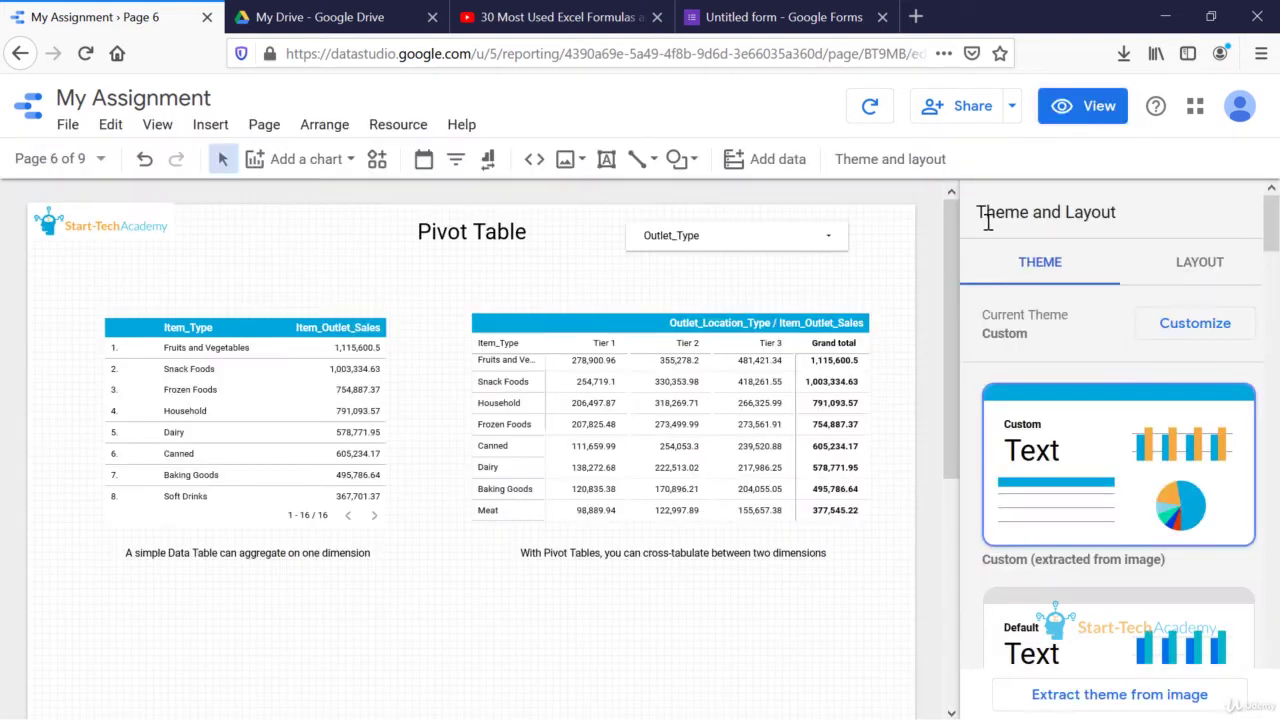
{"action": "right_click", "coordinate": [778, 245]}
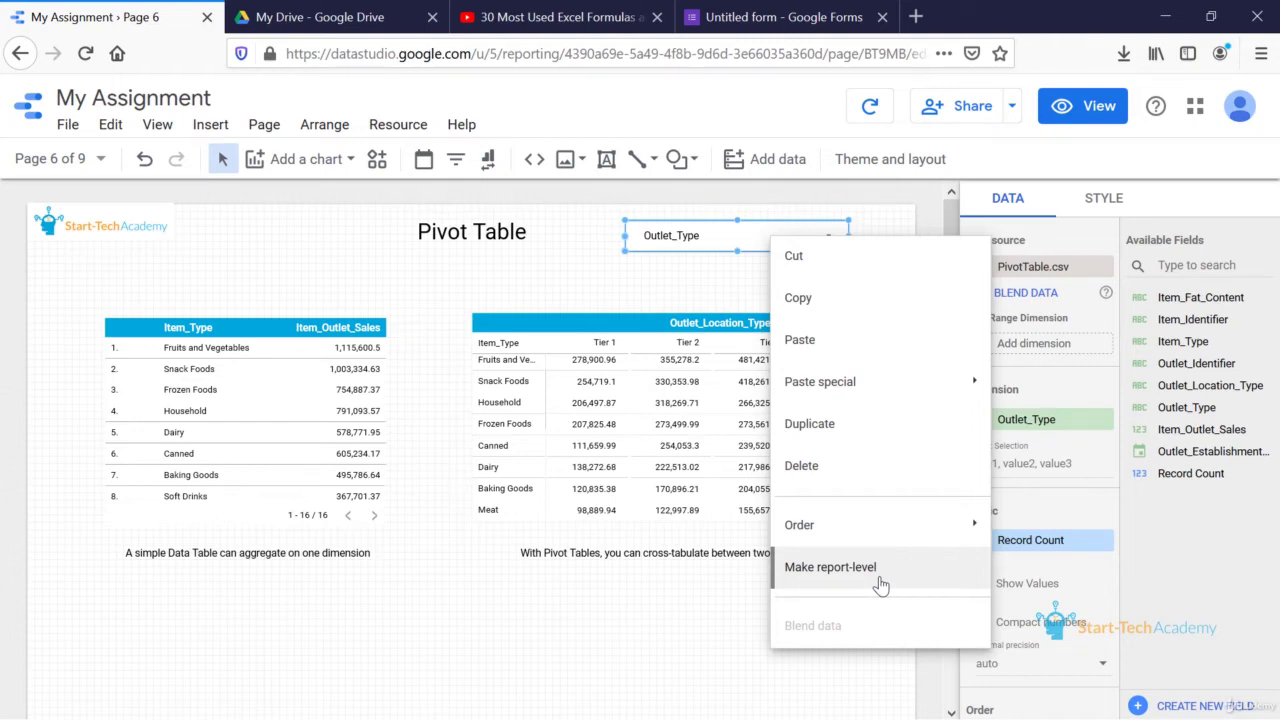
{"action": "left_click", "coordinate": [880, 585]}
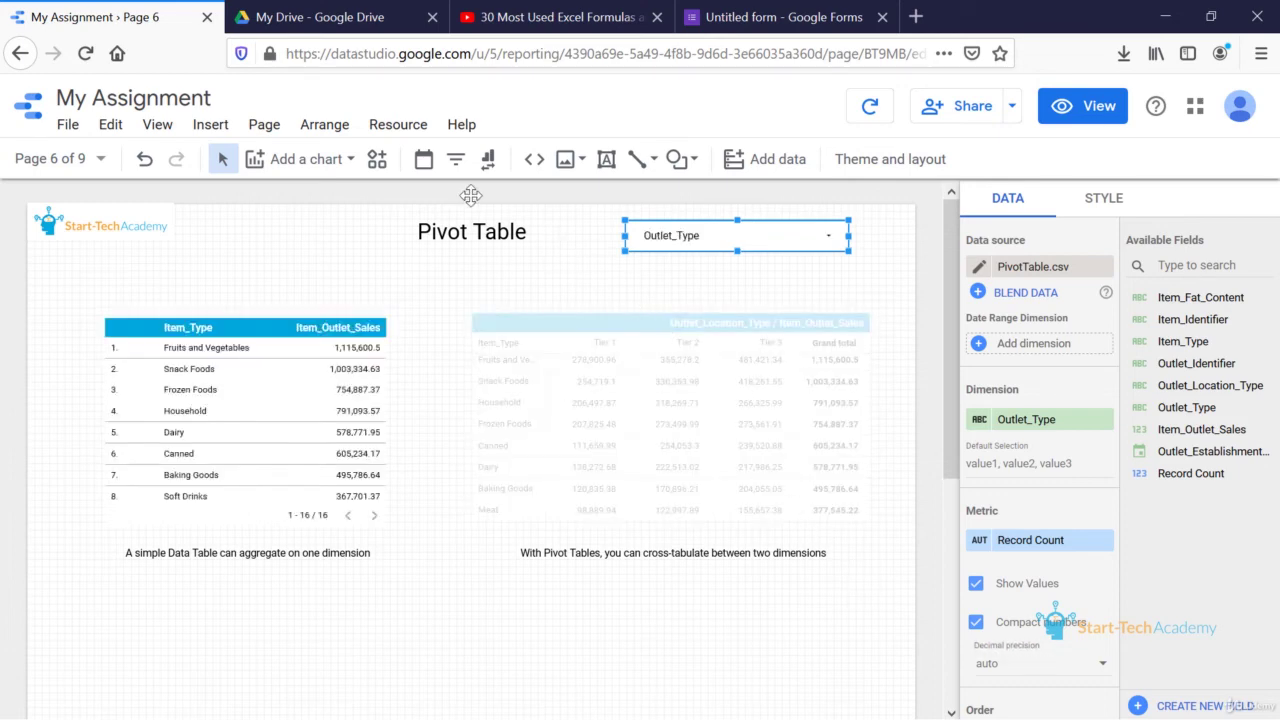
{"action": "left_click", "coordinate": [330, 159]}
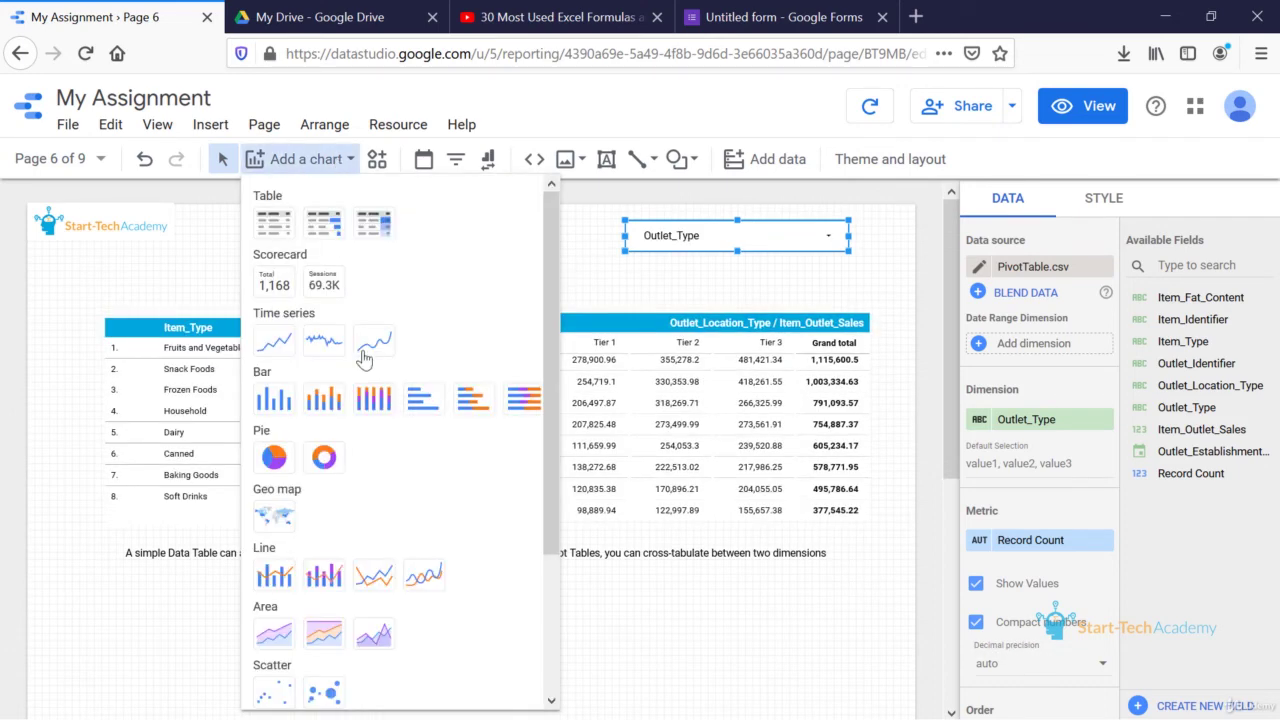
{"action": "left_click", "coordinate": [266, 129]}
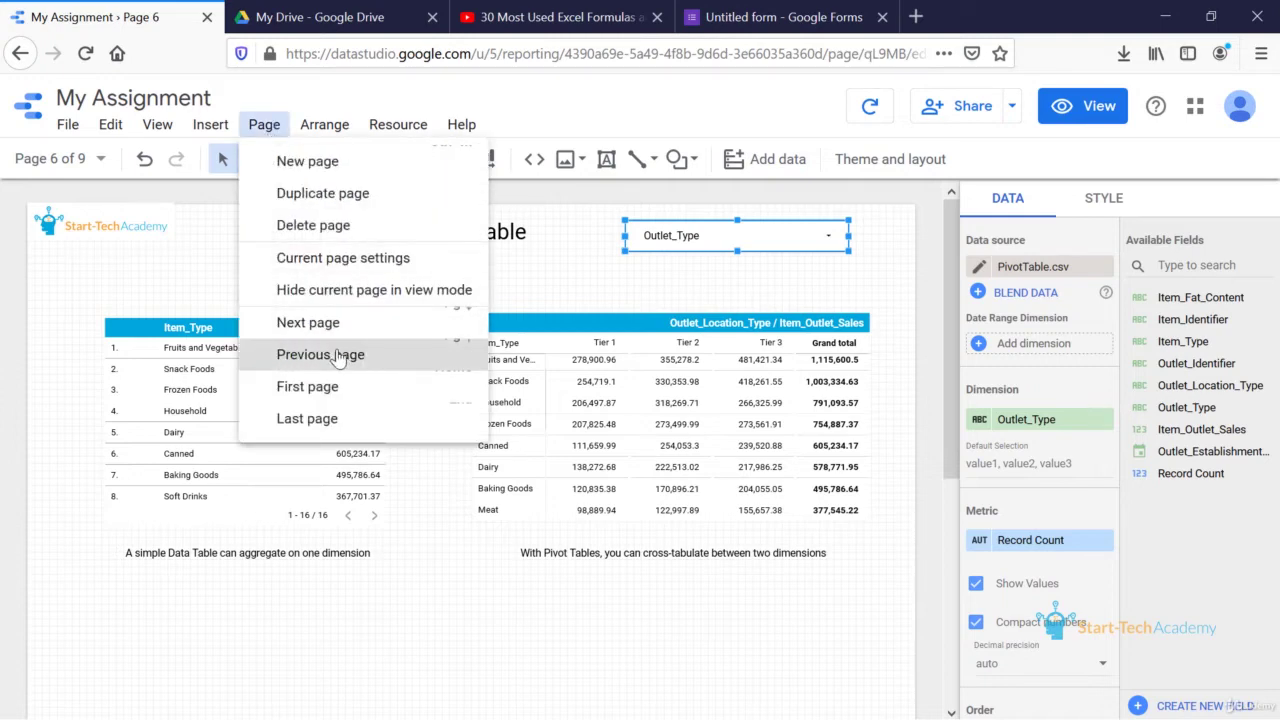
{"action": "left_click", "coordinate": [337, 356]}
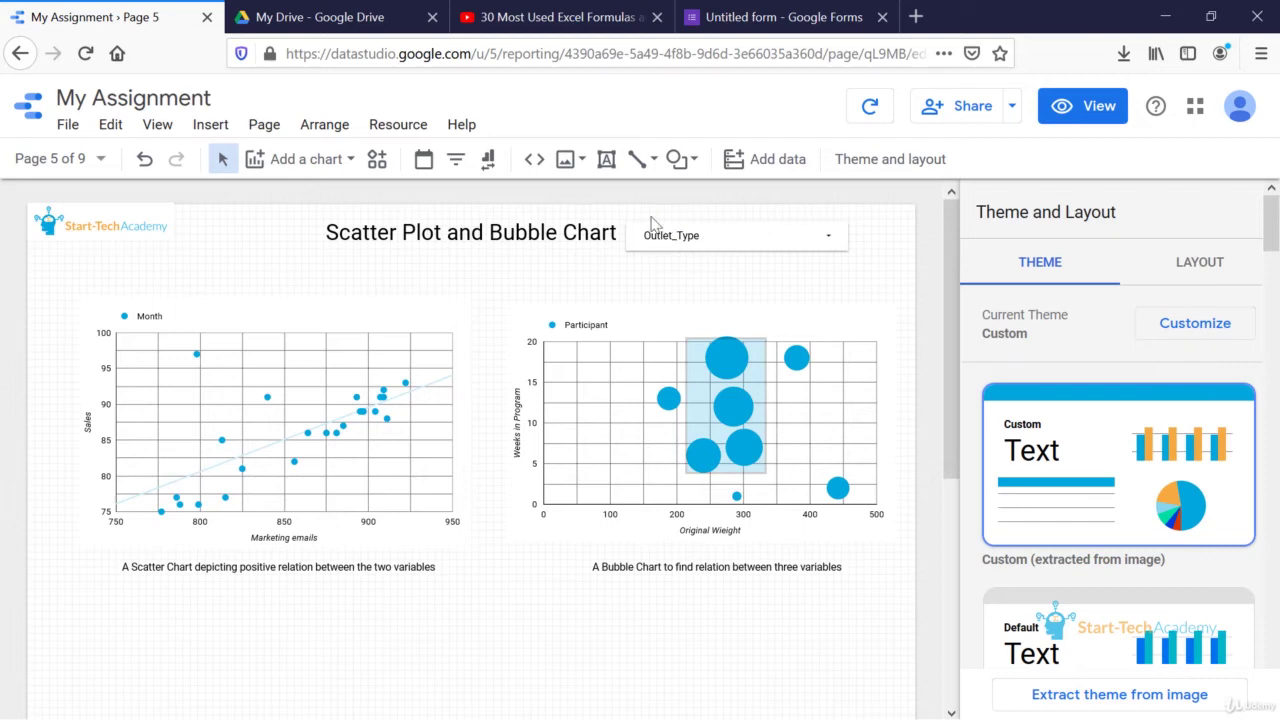
{"action": "left_click", "coordinate": [264, 124]}
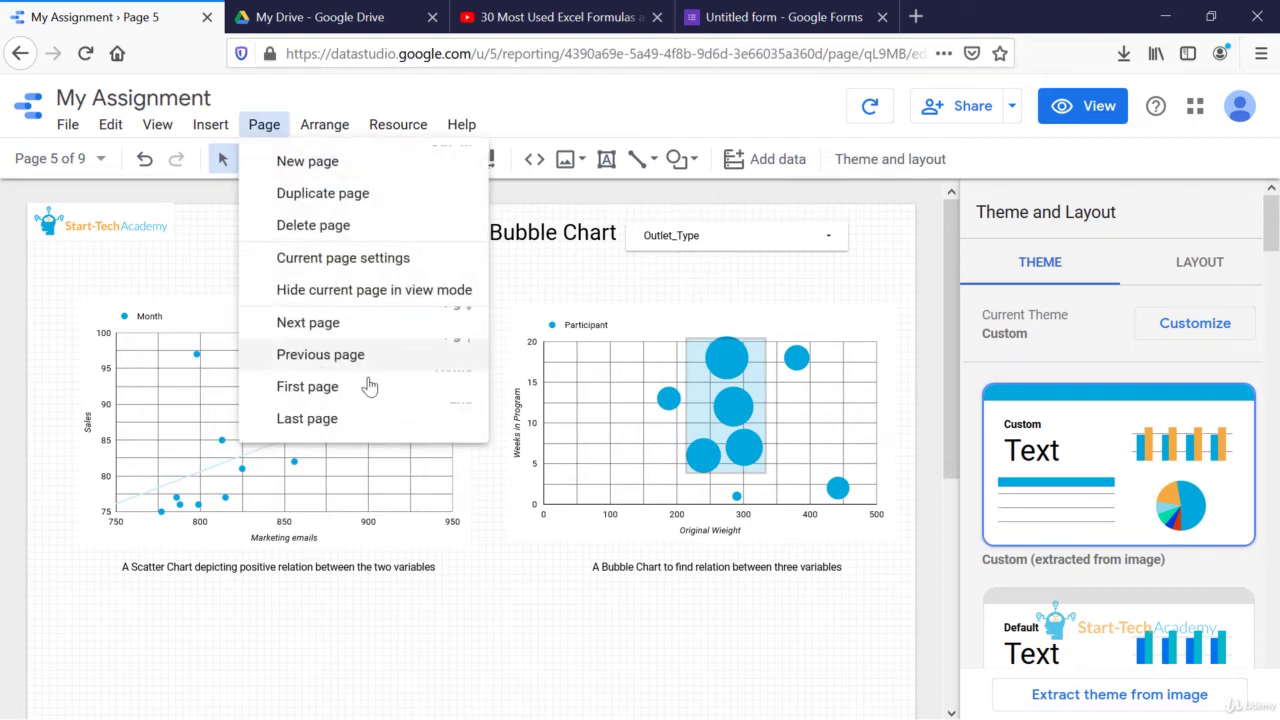
{"action": "left_click", "coordinate": [320, 354]}
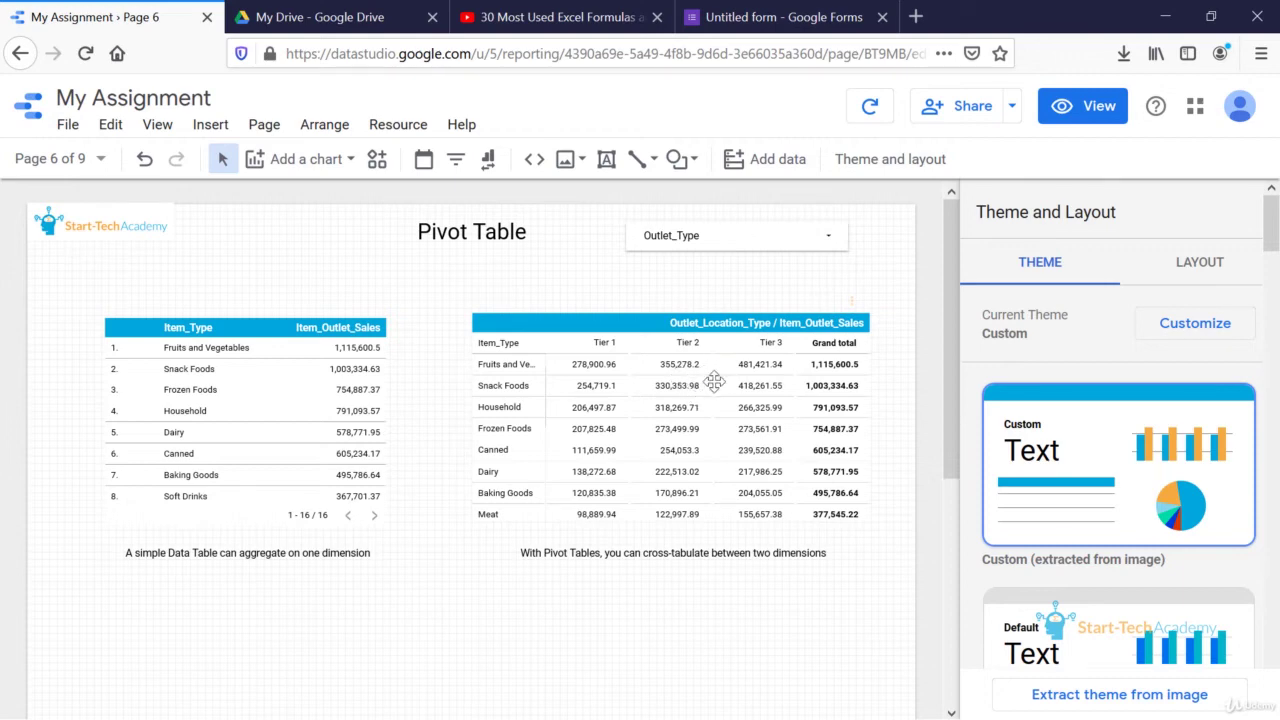
- Make the Outlet_Type filter control page-level from its right-click menu
{"action": "left_click", "coordinate": [657, 433]}
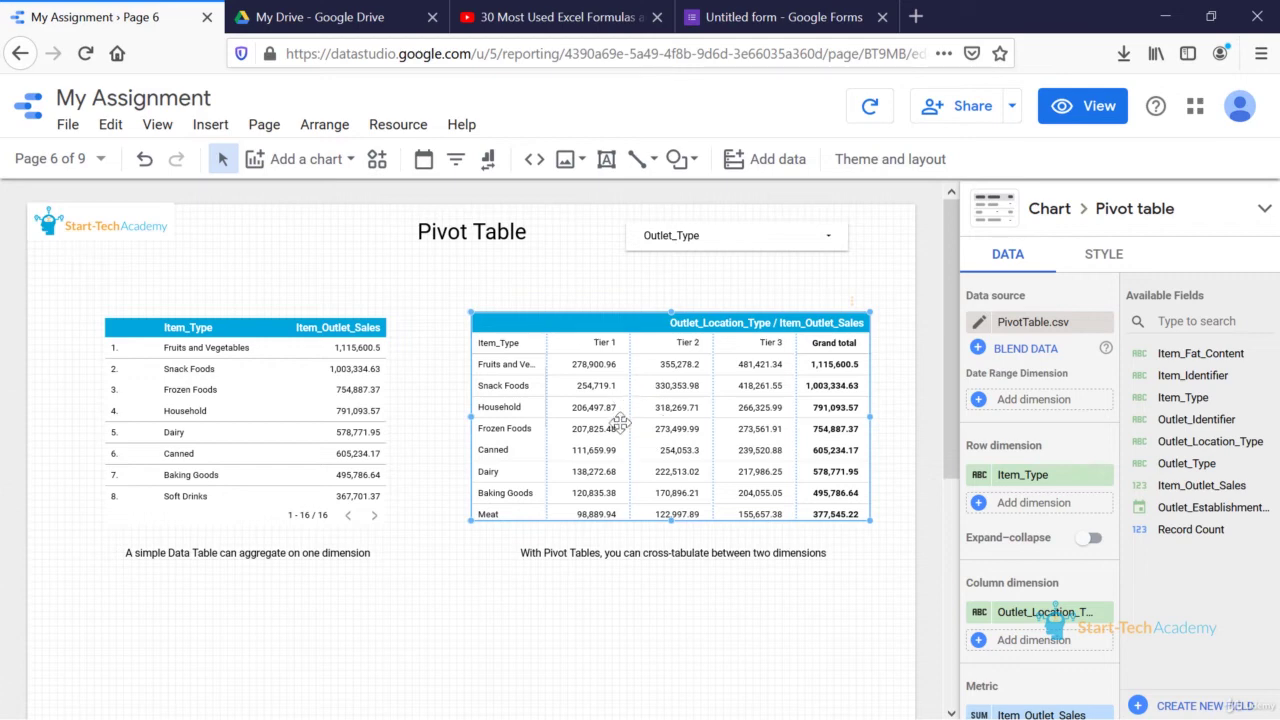
{"action": "left_click", "coordinate": [268, 386]}
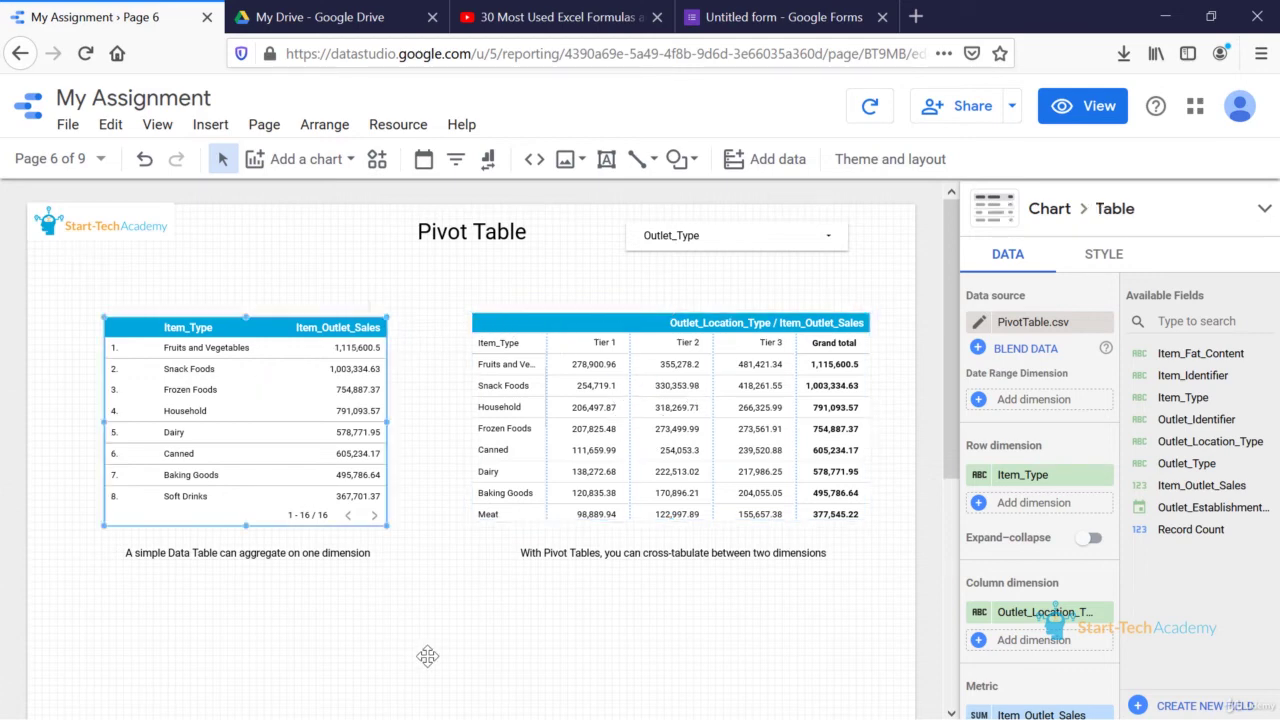
{"action": "left_click", "coordinate": [668, 236]}
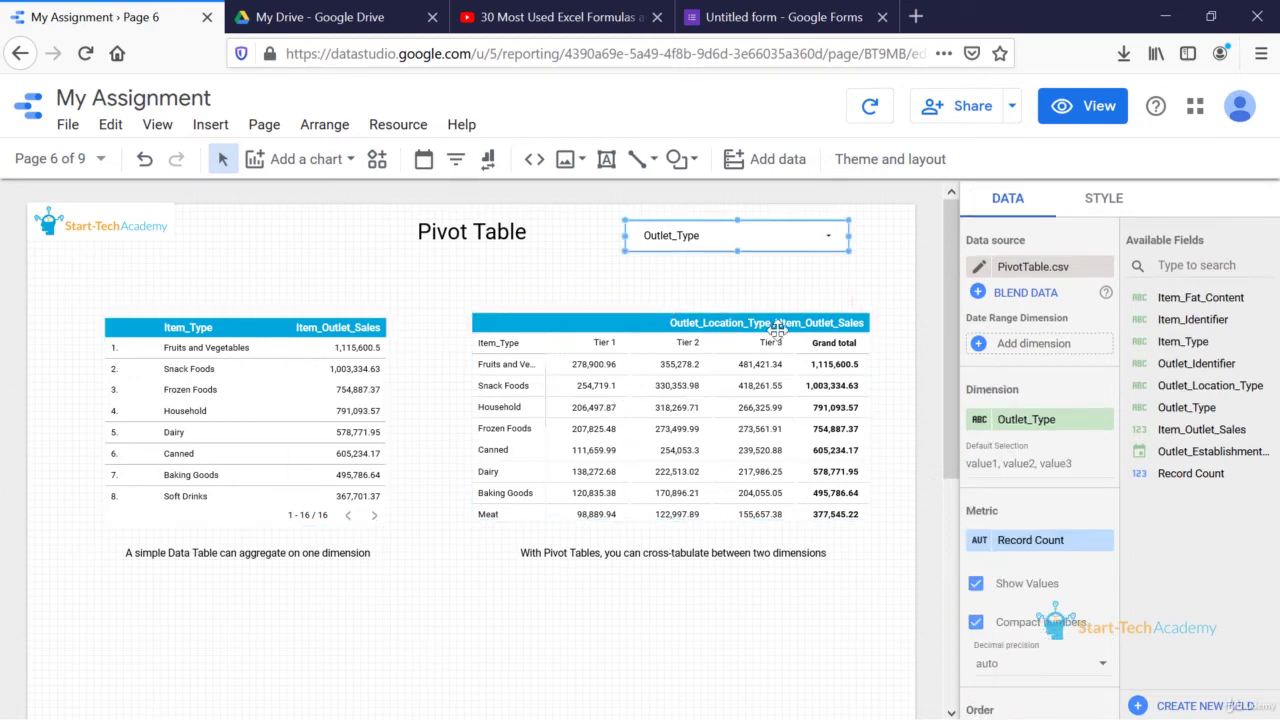
{"action": "right_click", "coordinate": [668, 236]}
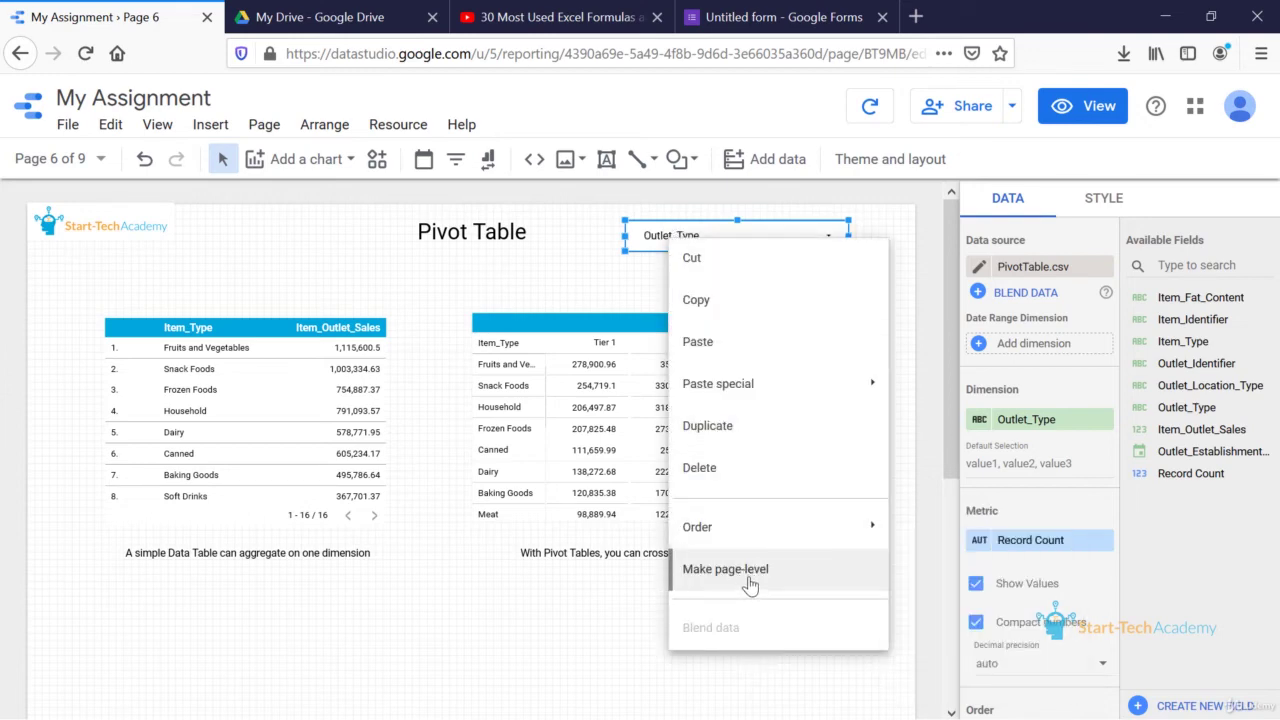
{"action": "left_click", "coordinate": [566, 511]}
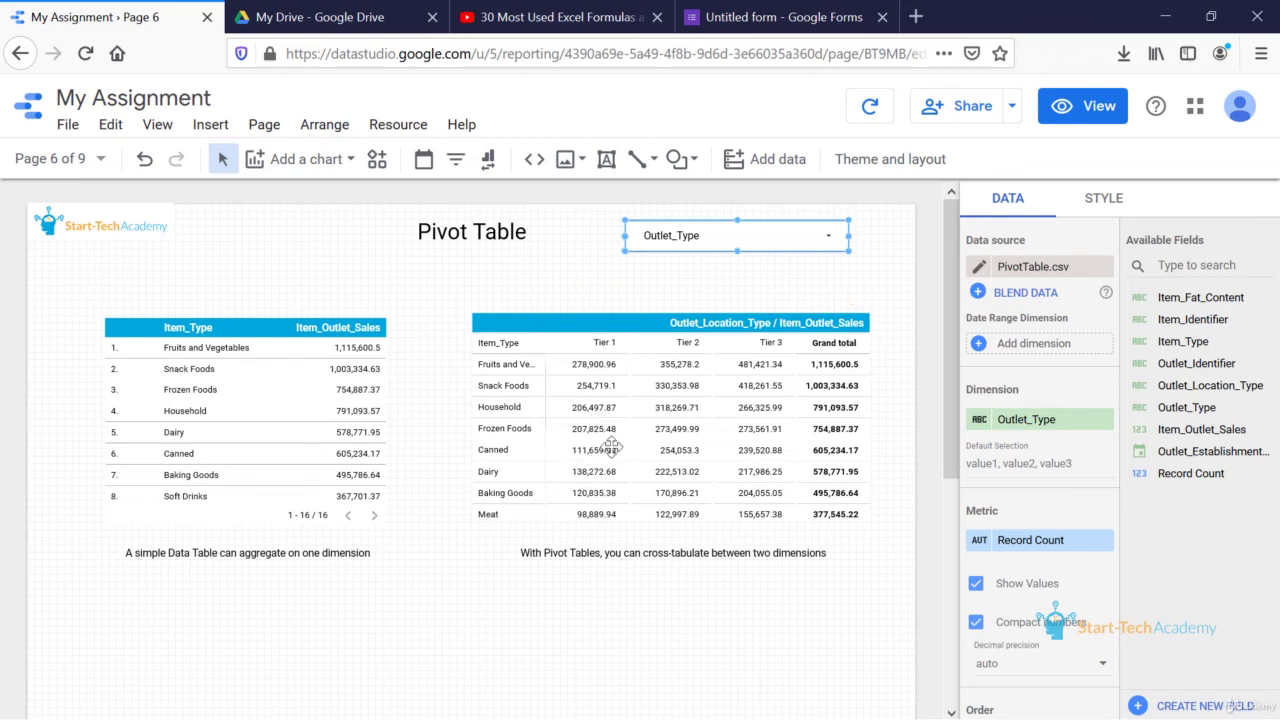
- Select the pivot table with the Outlet_Type control and group them together
{"action": "left_click", "coordinate": [612, 448]}
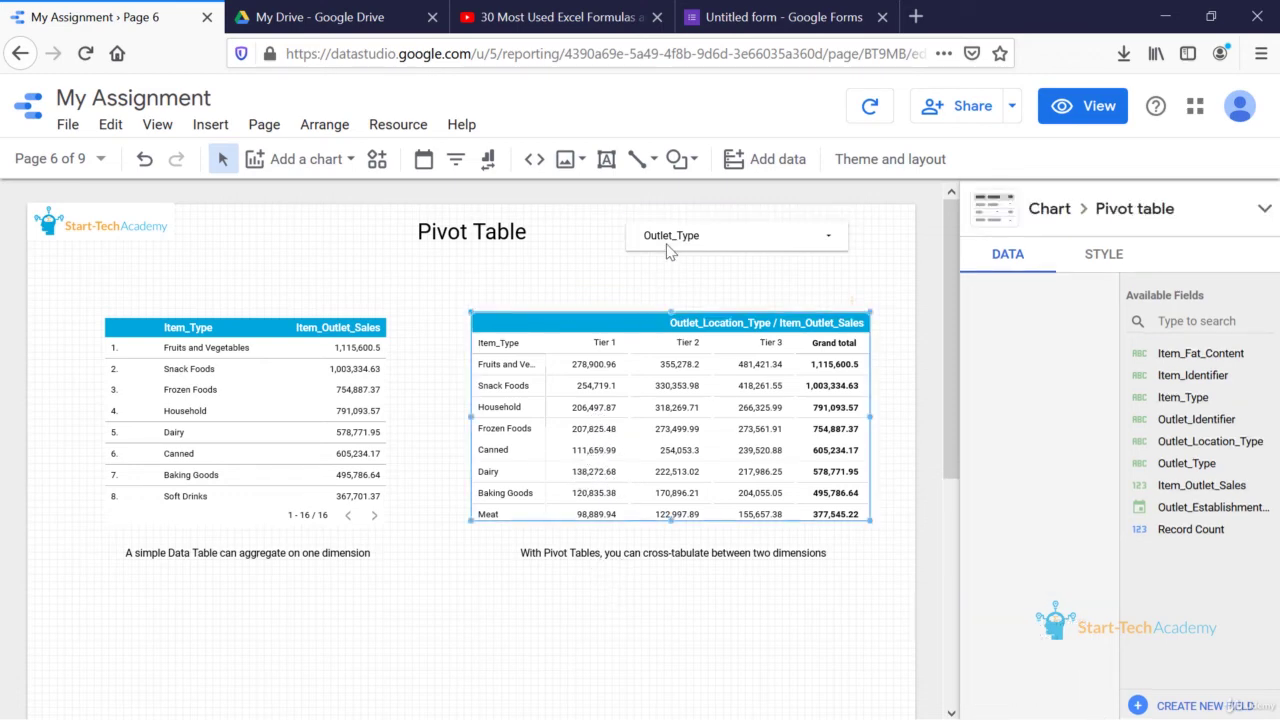
{"action": "left_click", "coordinate": [668, 250], "text": "shift"}
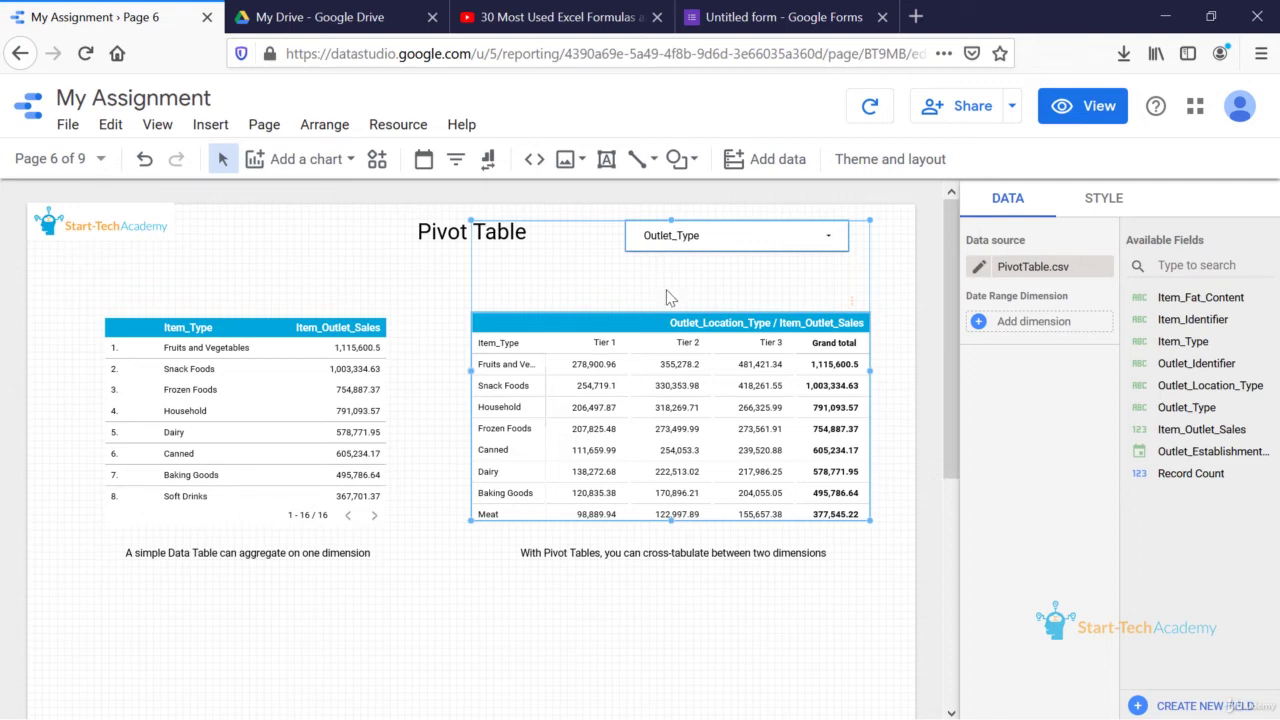
{"action": "right_click", "coordinate": [676, 385]}
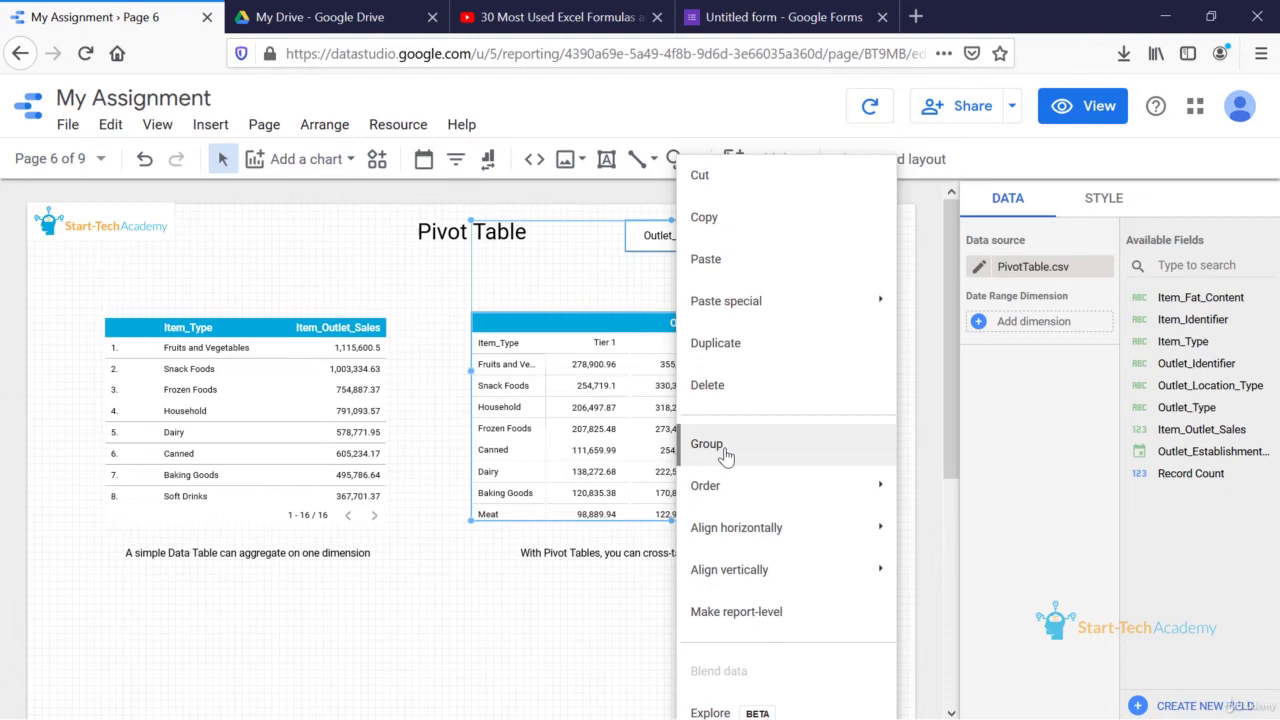
{"action": "left_click", "coordinate": [727, 456]}
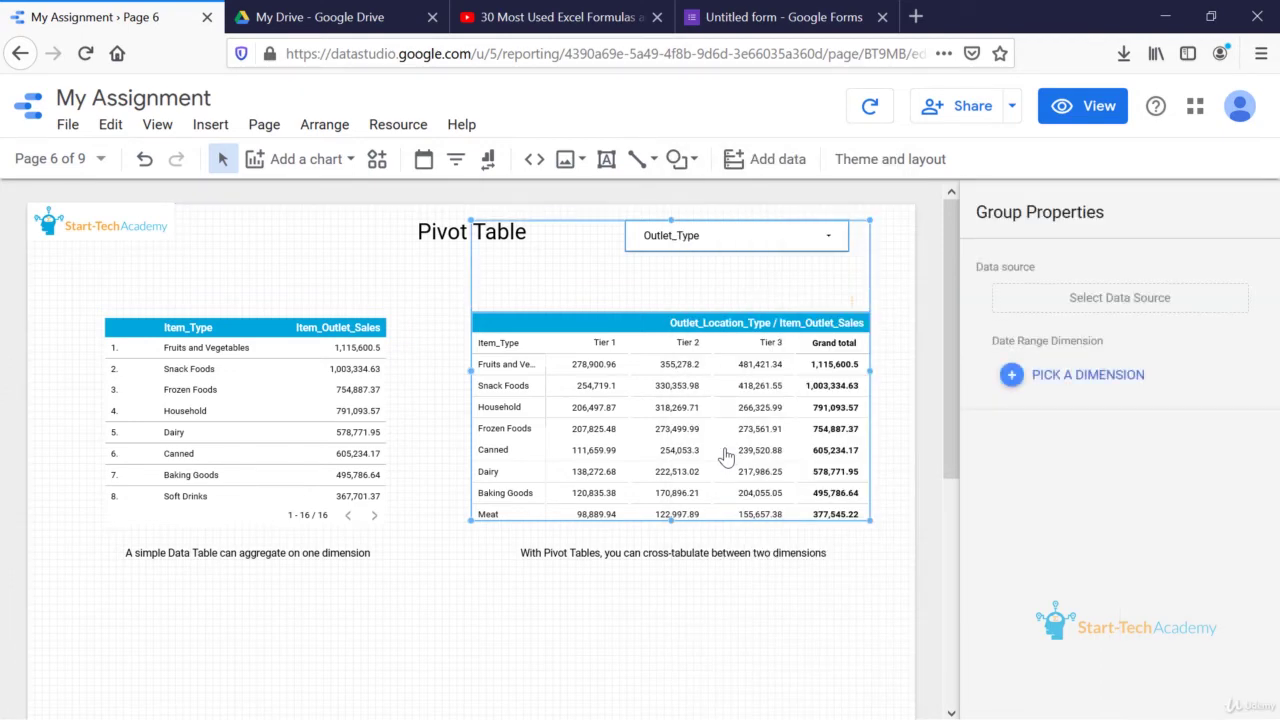
- Preview the report with Outlet_Type filtered to Grocery Store only
{"action": "left_click", "coordinate": [1090, 118]}
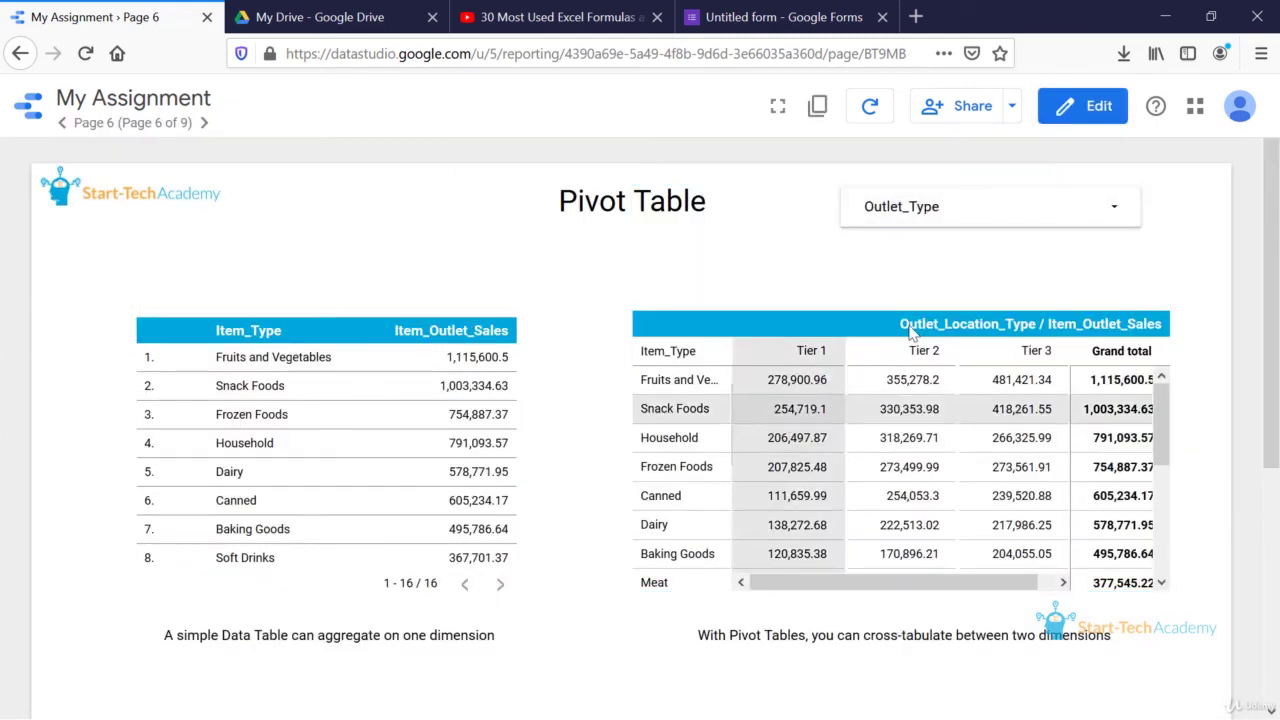
{"action": "left_click", "coordinate": [1068, 207]}
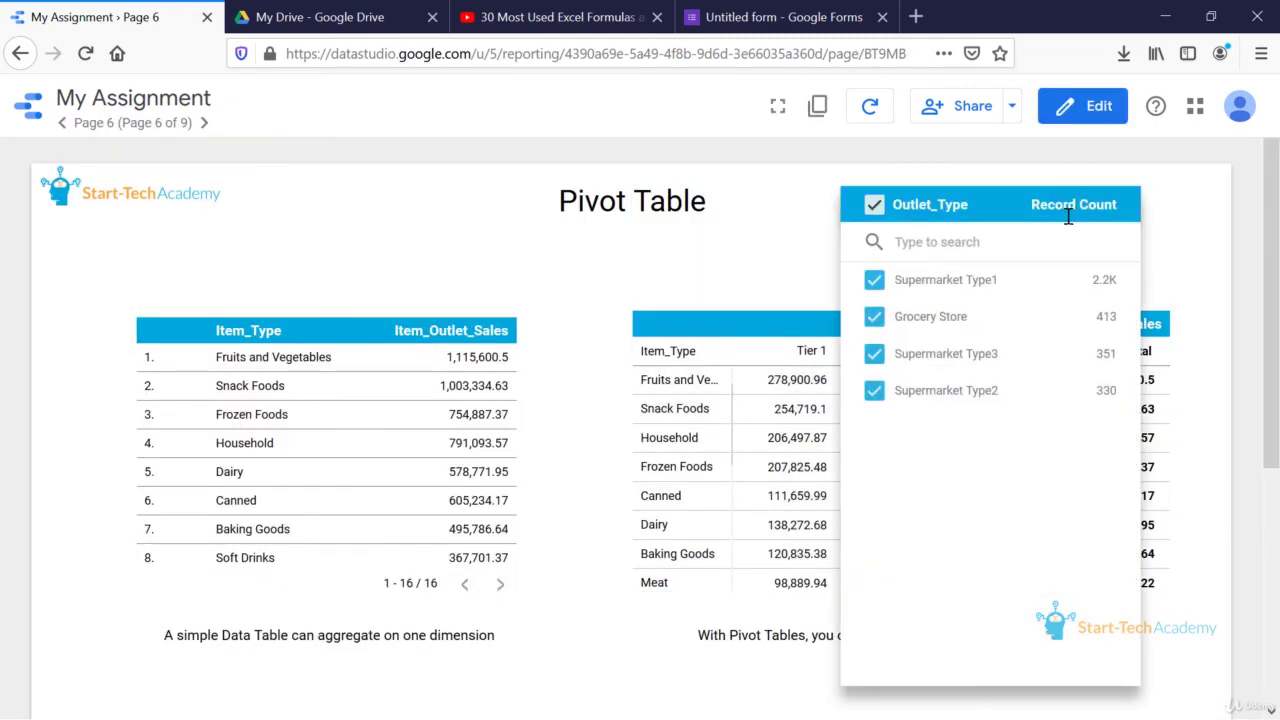
{"action": "mouse_move", "coordinate": [990, 316]}
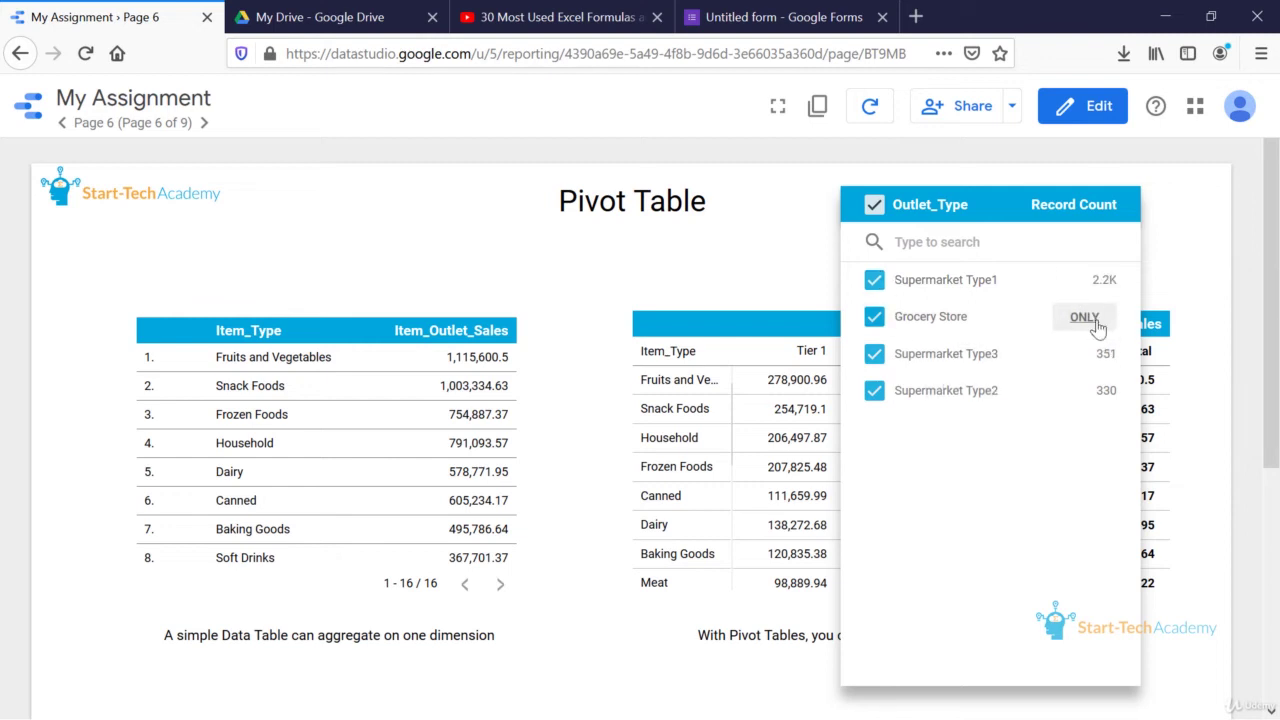
{"action": "left_click", "coordinate": [1084, 317]}
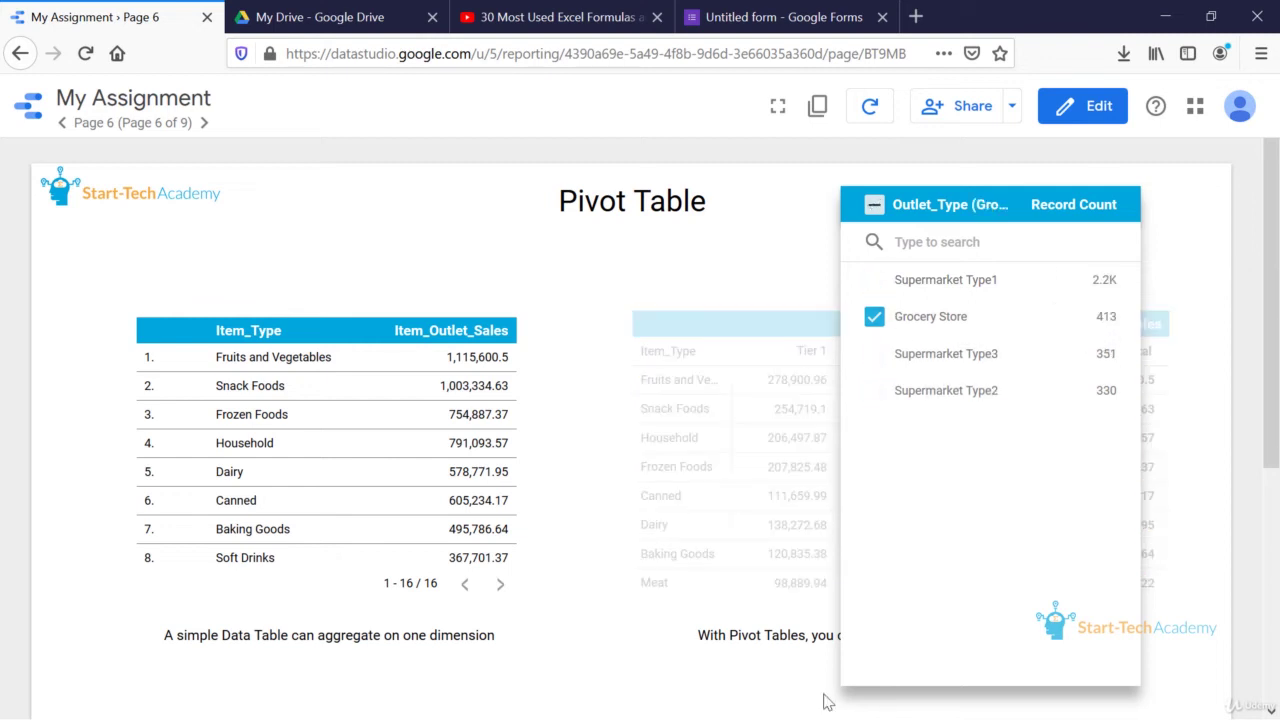
{"action": "left_click", "coordinate": [610, 689]}
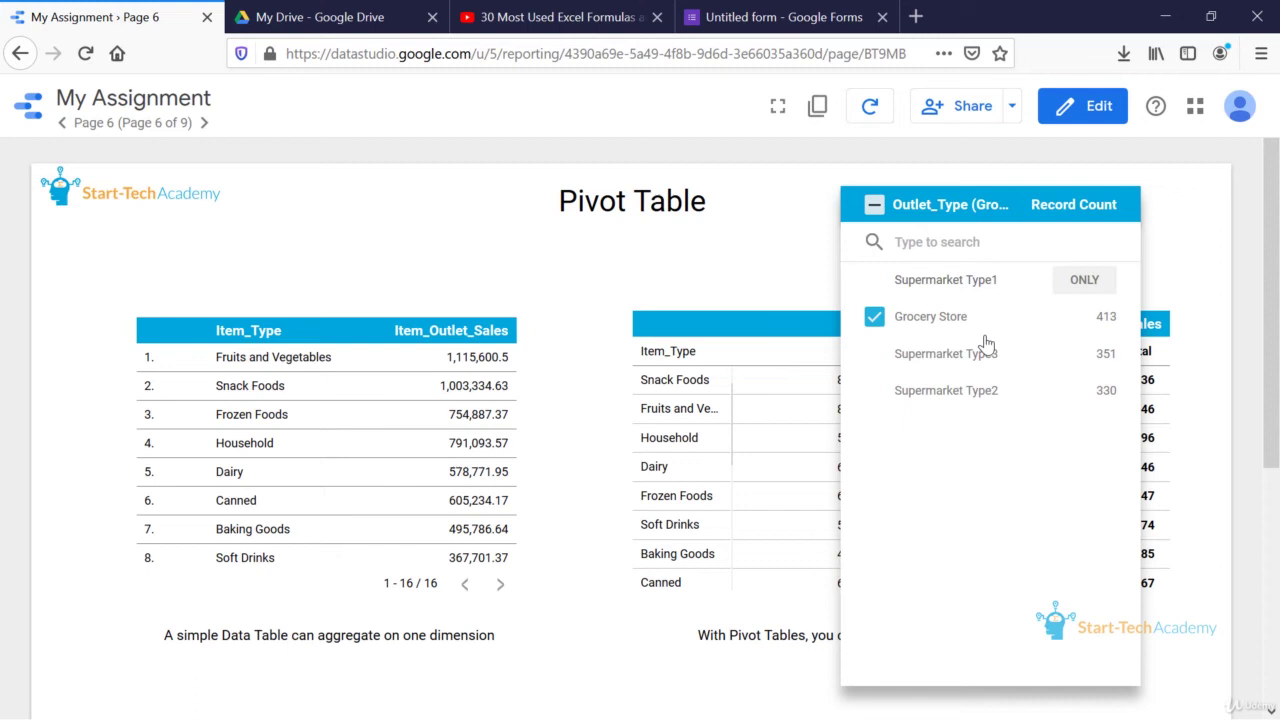
{"action": "left_click", "coordinate": [787, 250]}
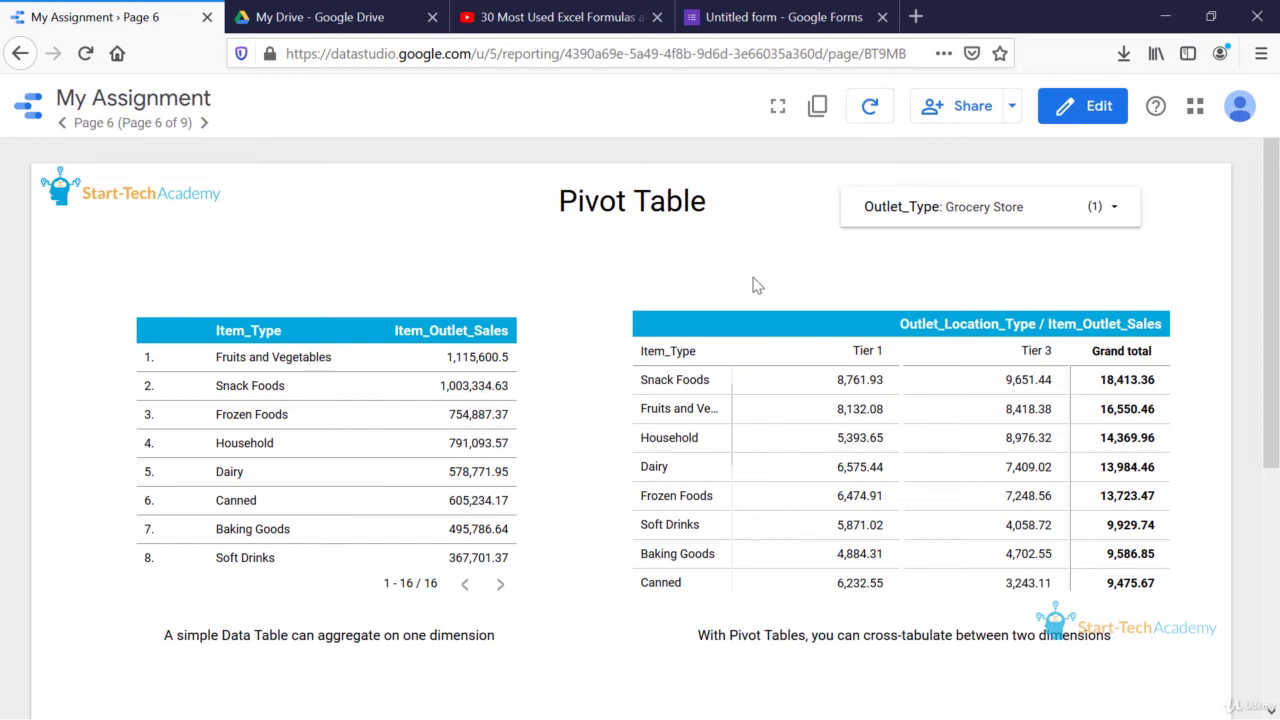
- Leave the preview and return to edit mode with the Edit button
{"action": "left_click", "coordinate": [1083, 106]}
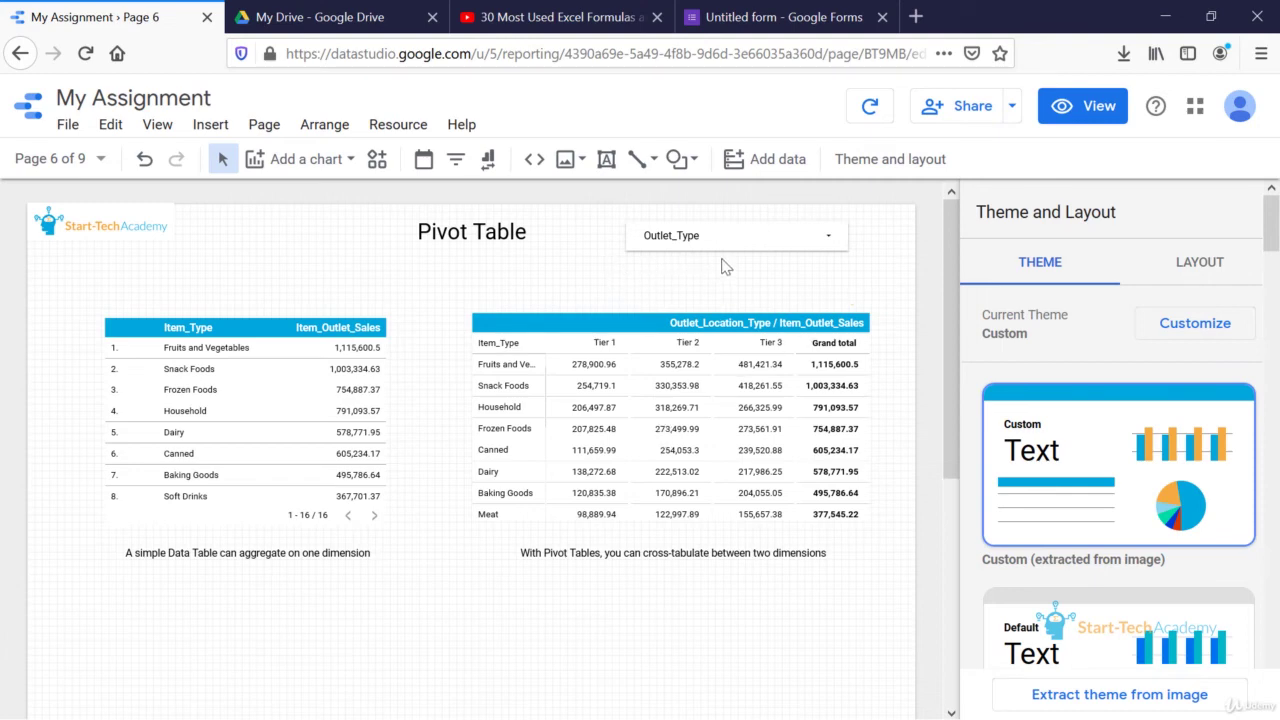
{"action": "scroll", "coordinate": [586, 660], "scroll_direction": "down", "scroll_amount": 5}
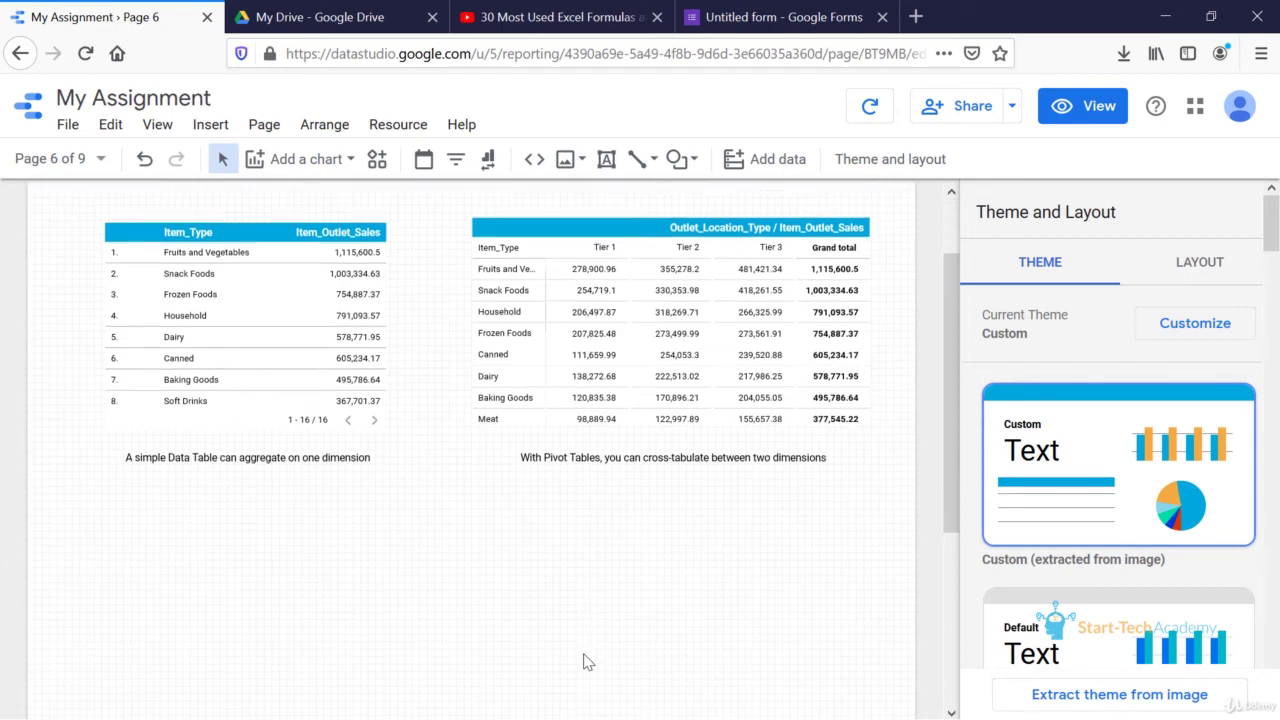
{"action": "scroll", "coordinate": [436, 548], "scroll_direction": "up", "scroll_amount": 2}
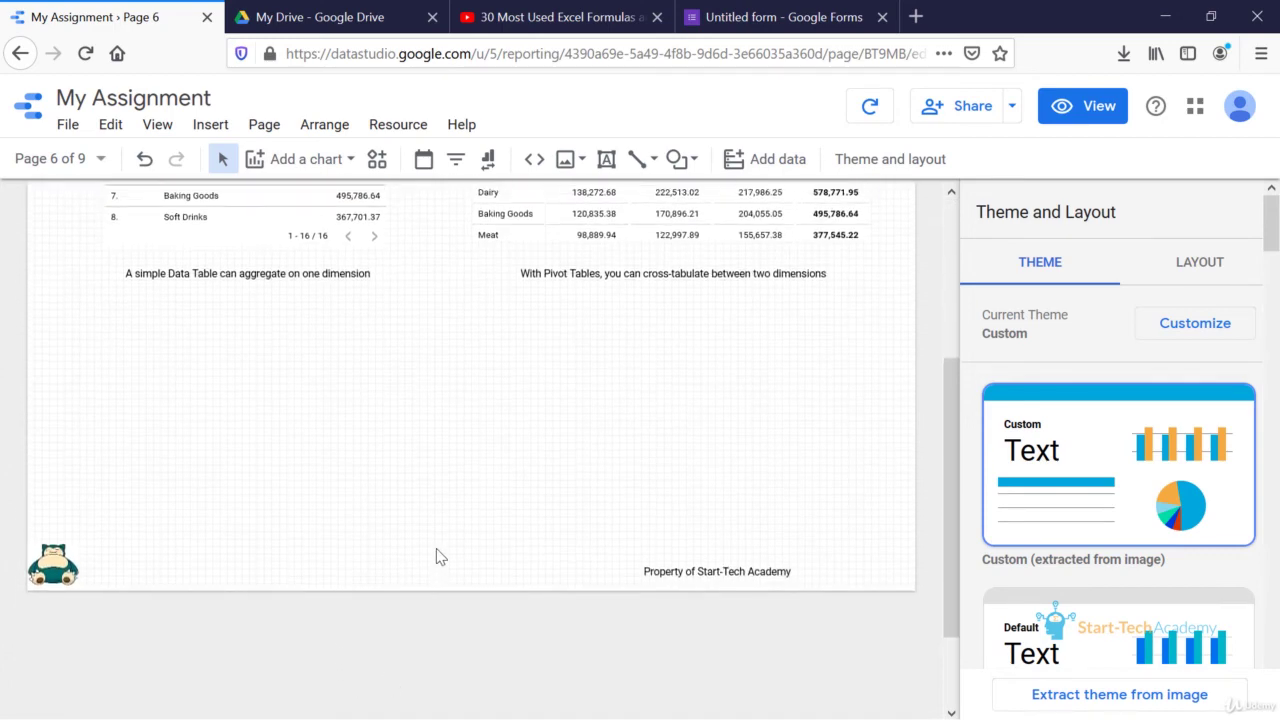
{"action": "scroll", "coordinate": [436, 548], "scroll_direction": "up", "scroll_amount": 4}
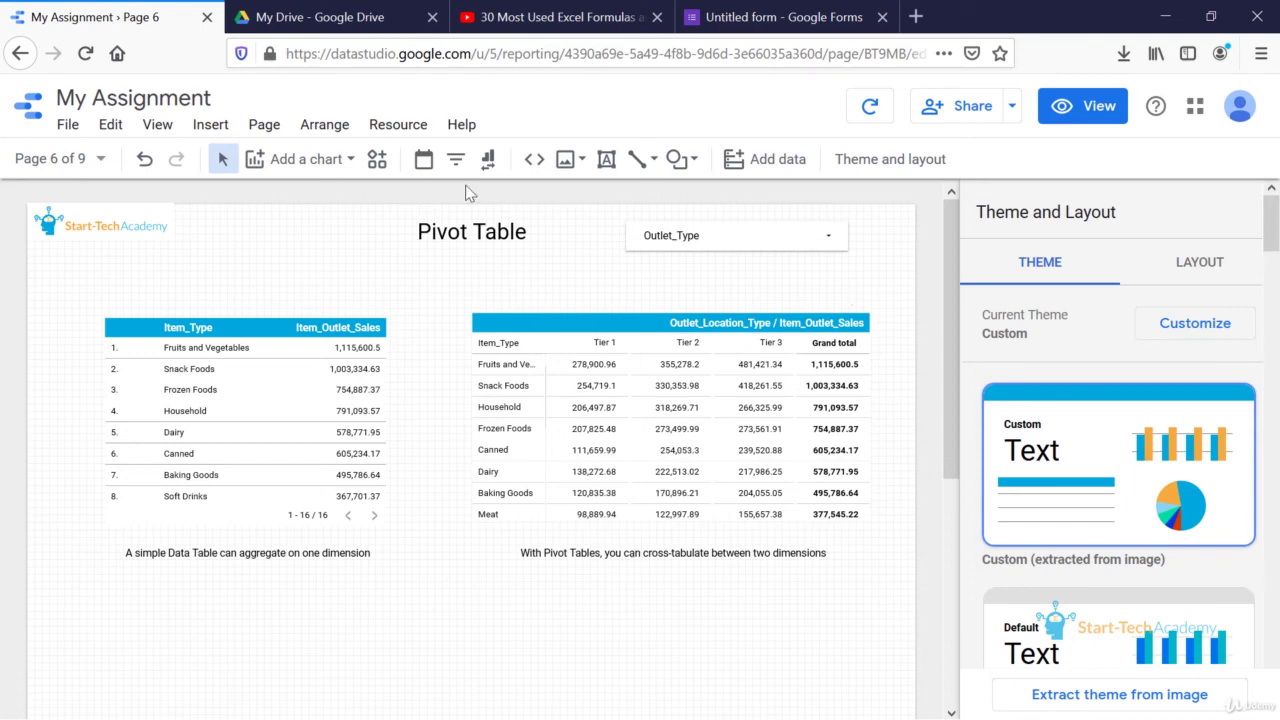
- Place a date range control below the Outlet_Type filter, then select the Item_Type data table
{"action": "left_click", "coordinate": [425, 161]}
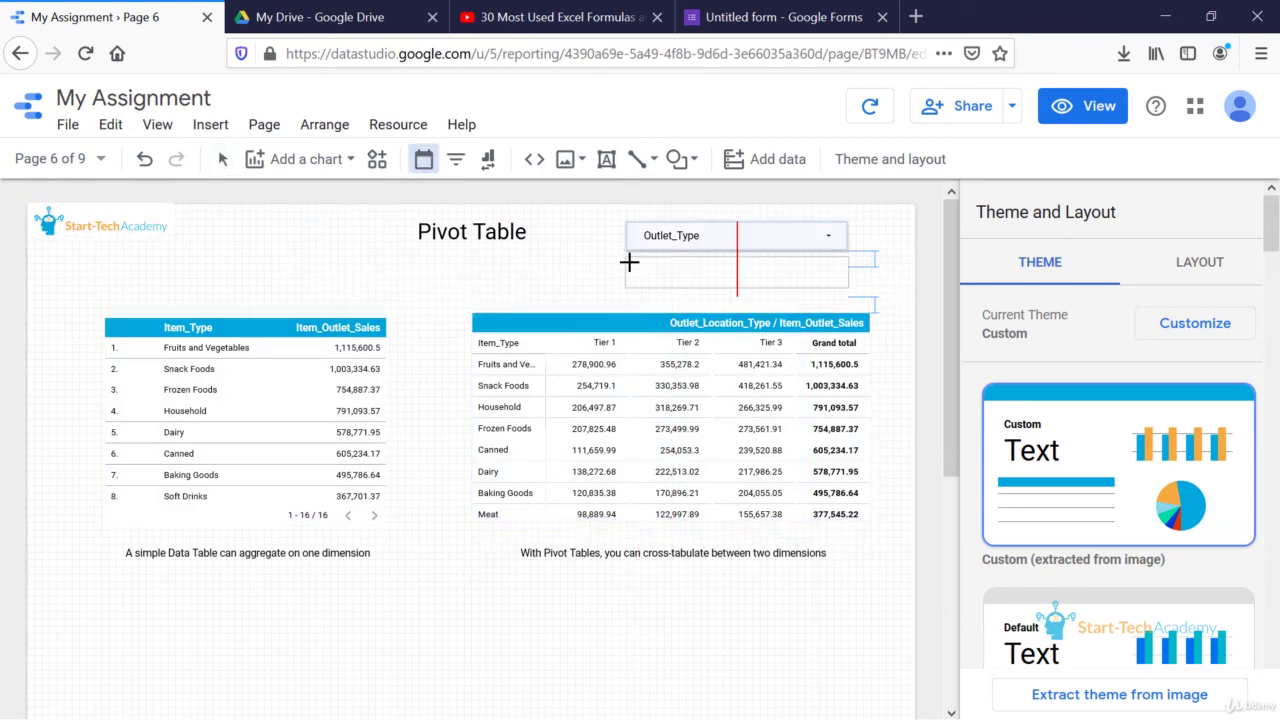
{"action": "left_click", "coordinate": [629, 262]}
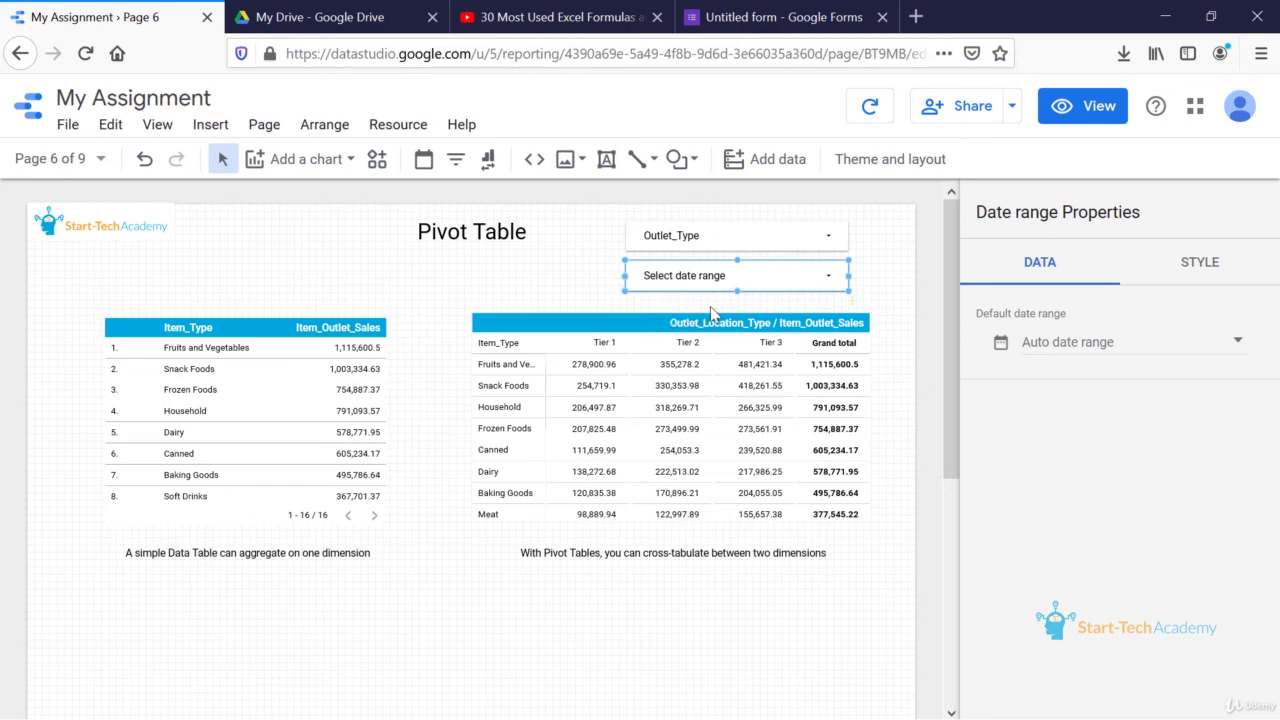
{"action": "left_click", "coordinate": [640, 445]}
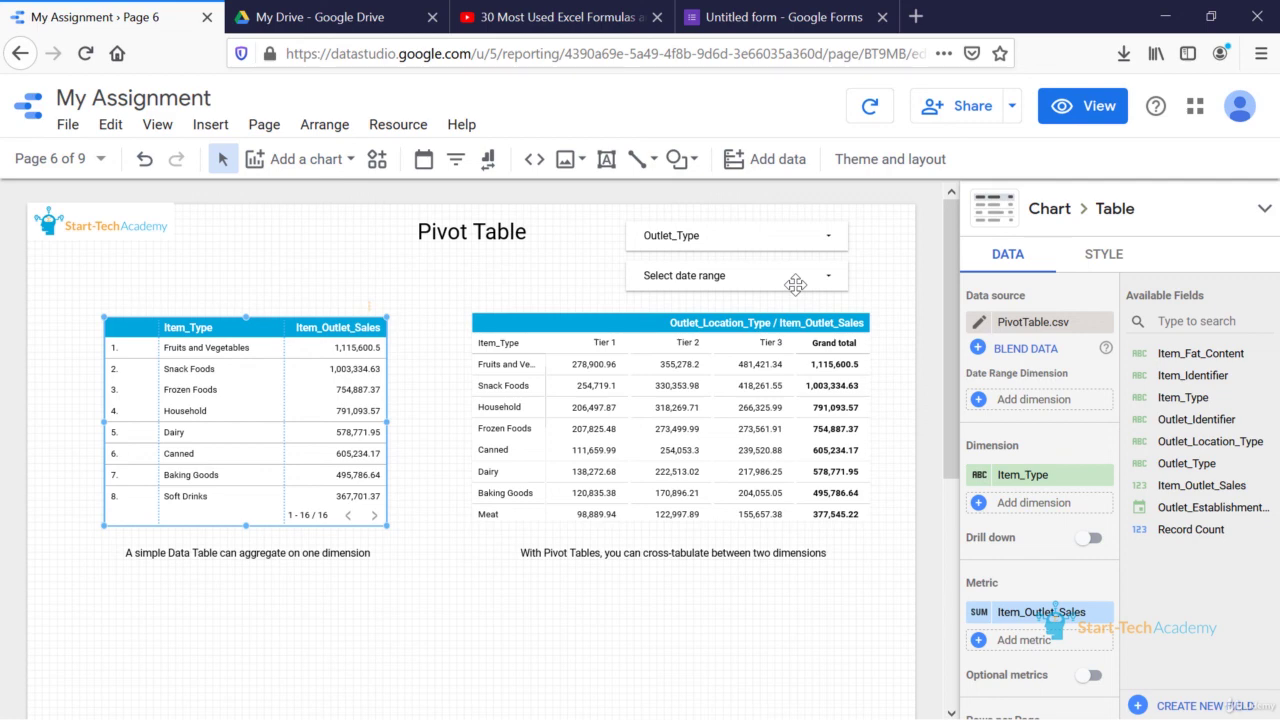
- Delete the newly placed date range control from the Pivot Table page
{"action": "left_click", "coordinate": [795, 285]}
{"action": "key", "text": "Delete"}
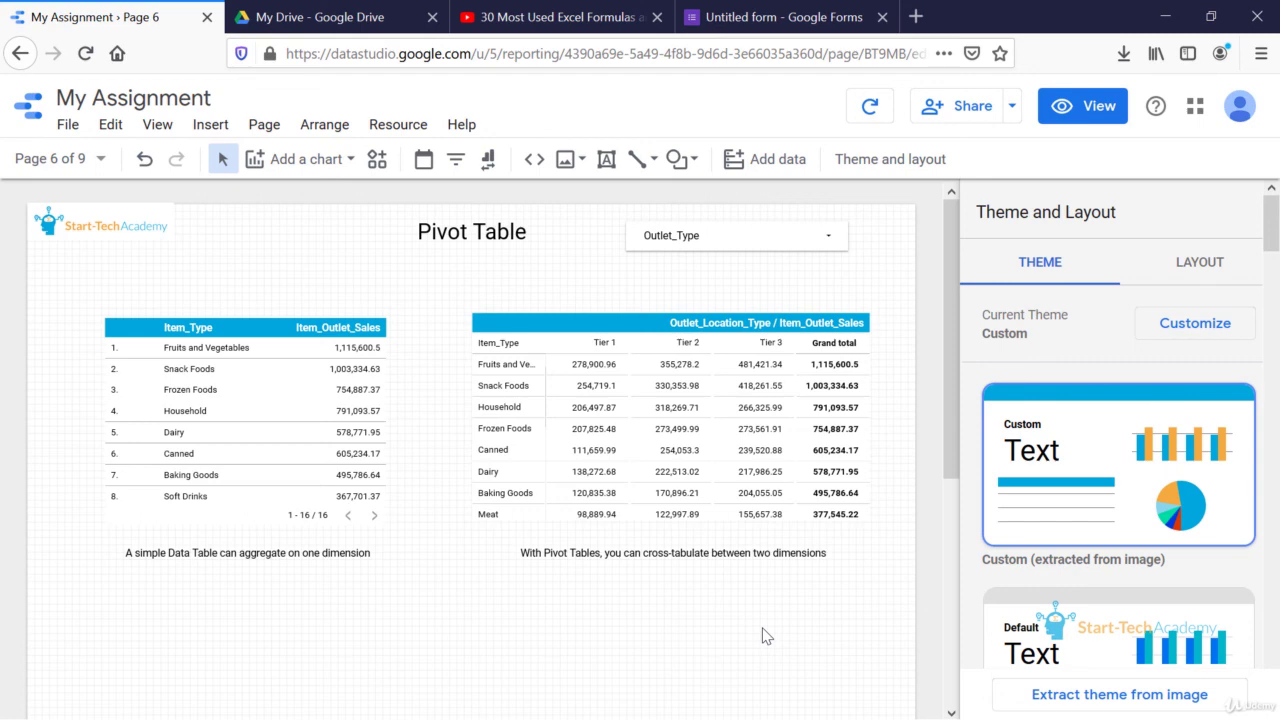